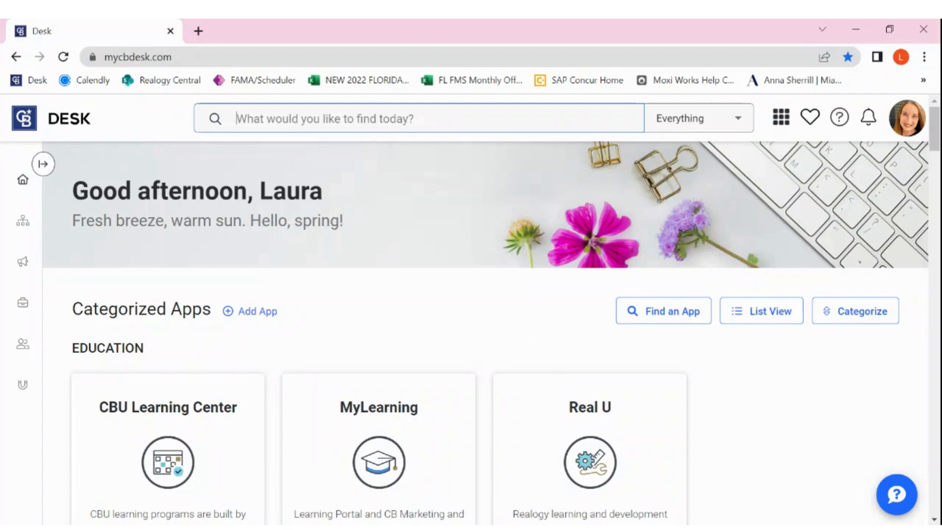
# Open MoxiWorks from the Marketing apps and go to the admin tool for the agent's website.
pyautogui.scroll(-7, 496, 295)
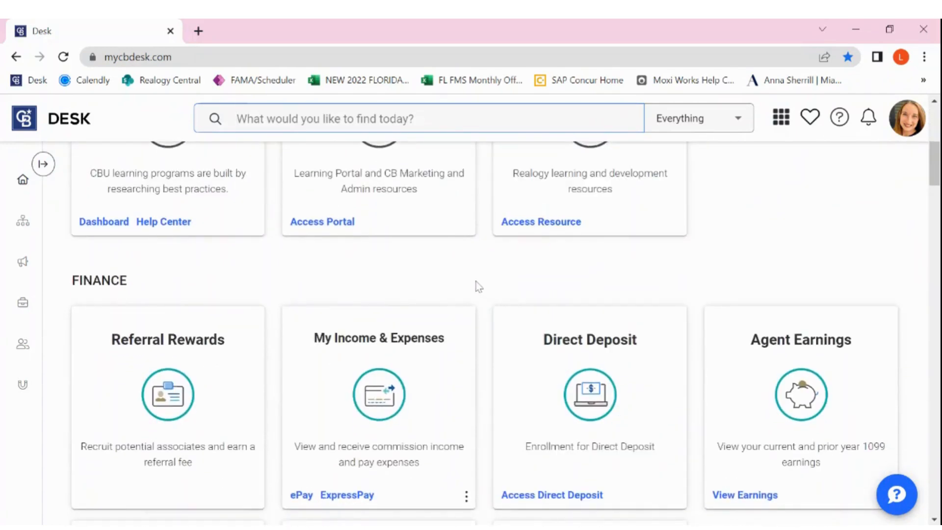
pyautogui.scroll(-6, 479, 287)
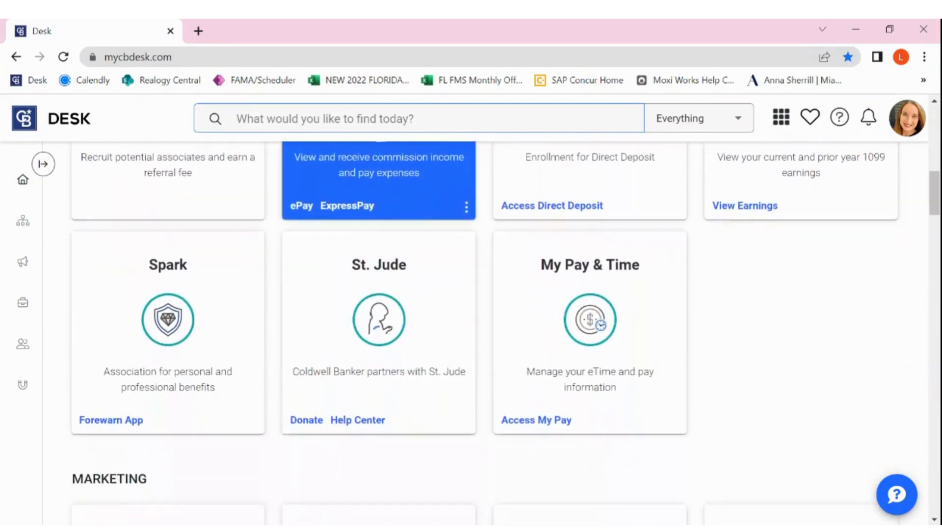
pyautogui.scroll(-5, 493, 373)
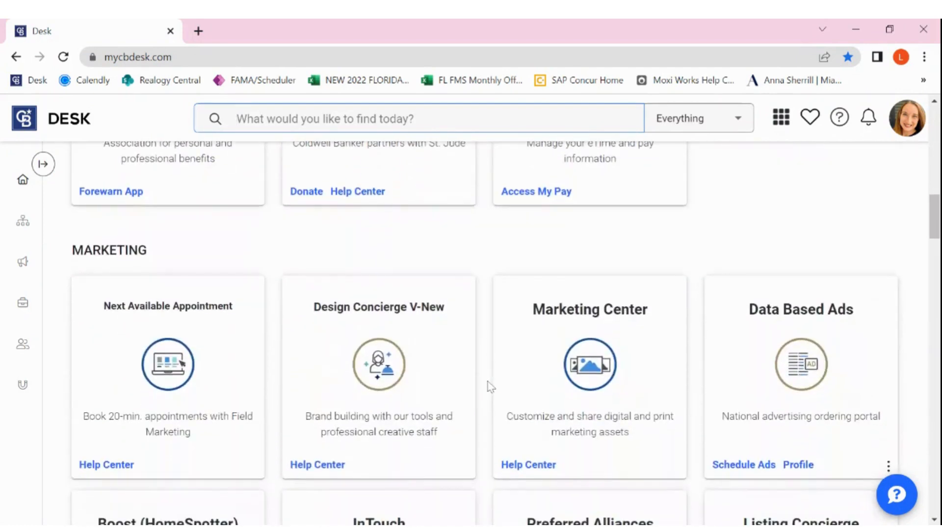
pyautogui.scroll(-7, 489, 386)
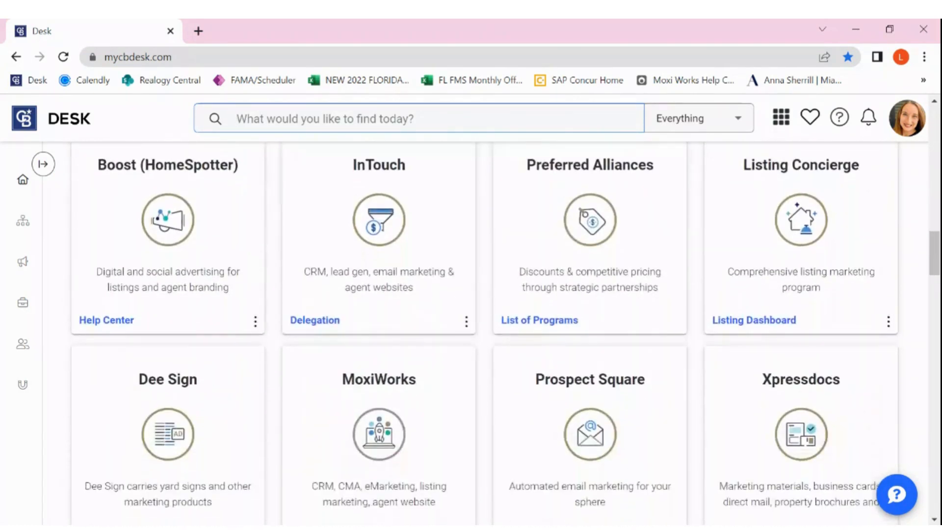
pyautogui.scroll(-3, 374, 329)
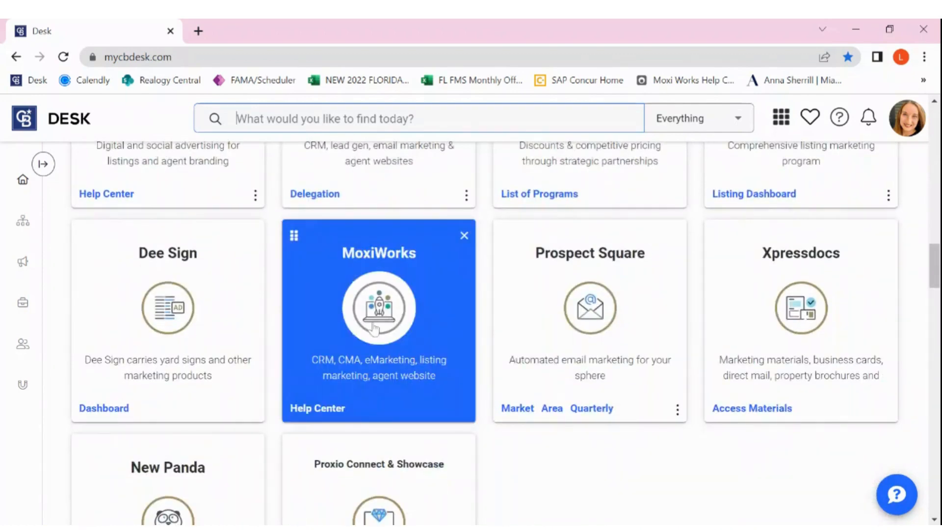
pyautogui.click(380, 306)
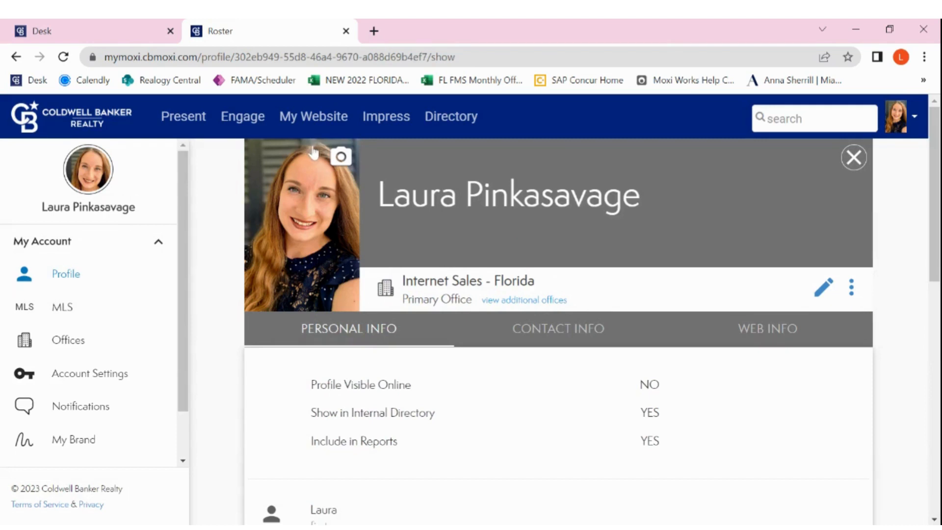
pyautogui.click(311, 120)
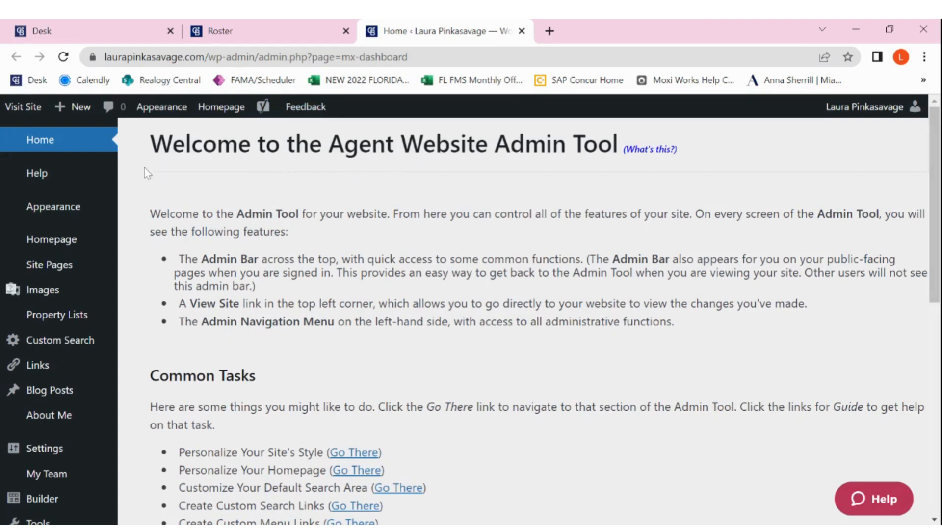
# Open the list of all site pages and look over the existing menu items and pages.
pyautogui.moveTo(49, 279)
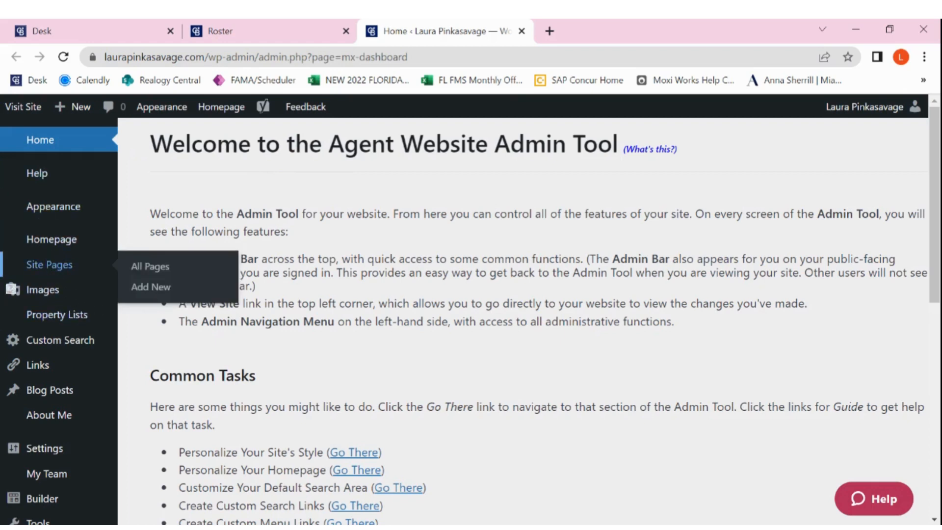
pyautogui.click(150, 267)
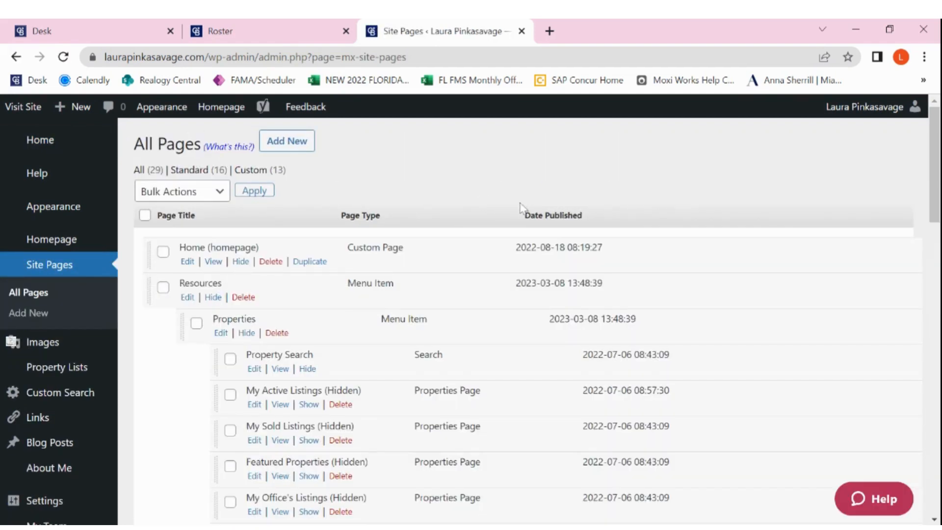
pyautogui.scroll(-2, 696, 250)
pyautogui.scroll(-7, 697, 250)
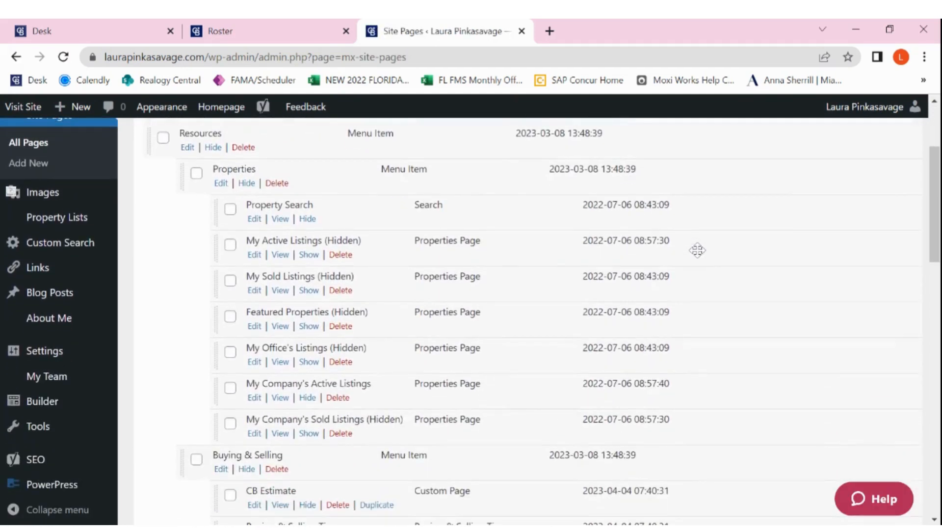
pyautogui.scroll(-4, 540, 318)
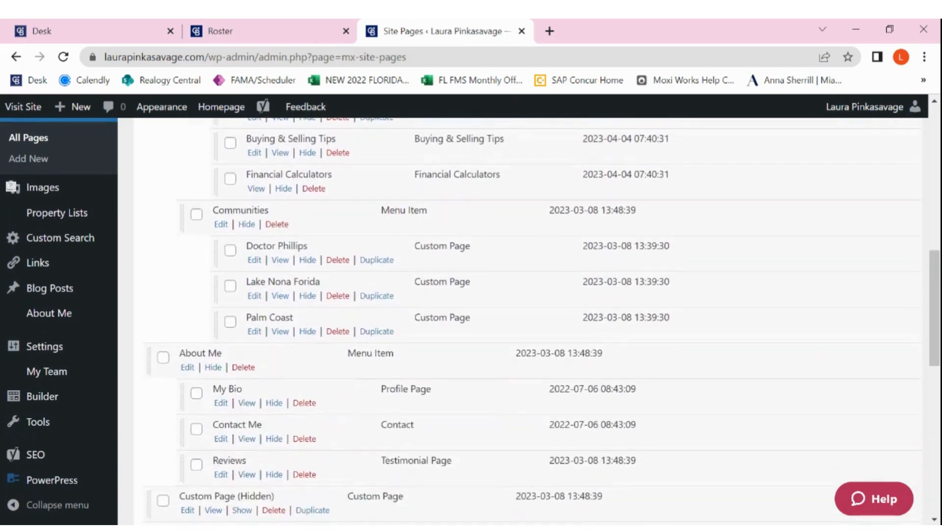
pyautogui.scroll(10, 540, 318)
pyautogui.scroll(4, 333, 300)
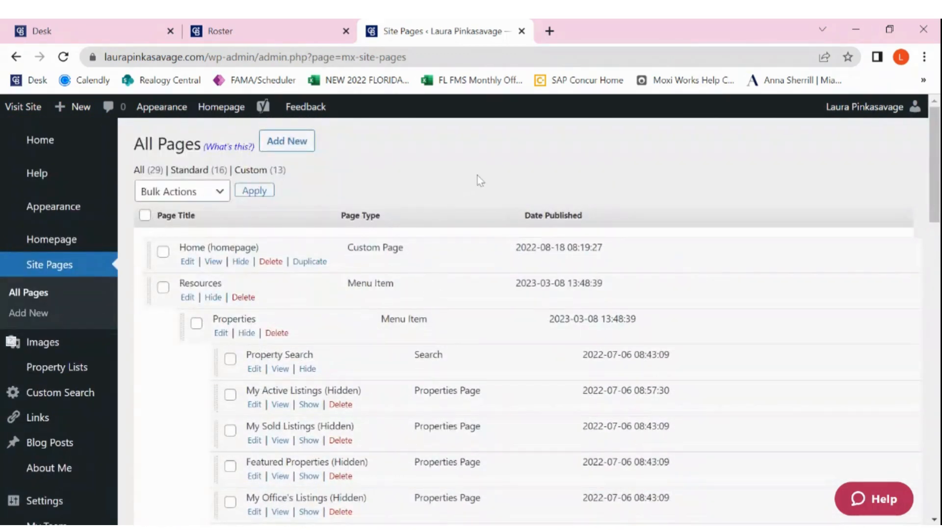
# Add a new Custom Page titled "Move Meter" and open it in the Builder.
pyautogui.click(288, 143)
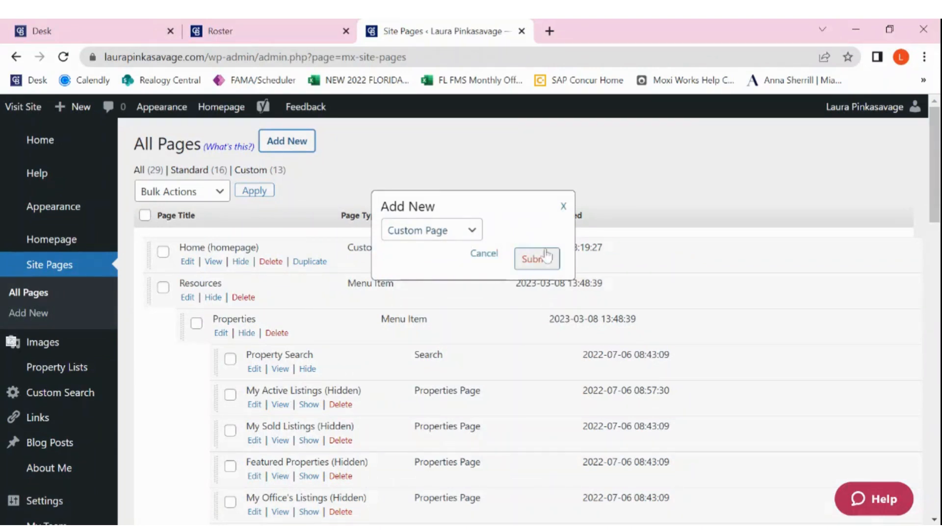
pyautogui.click(532, 260)
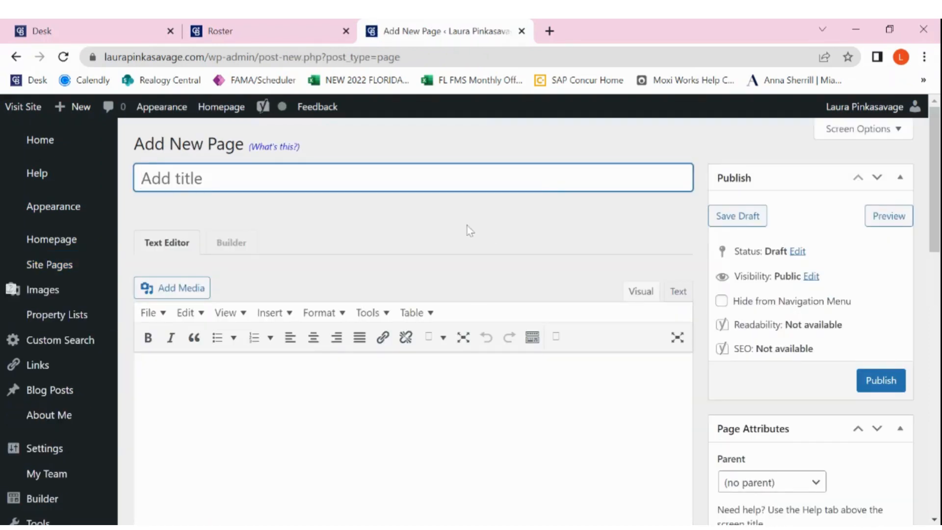
pyautogui.write('Move Meter')
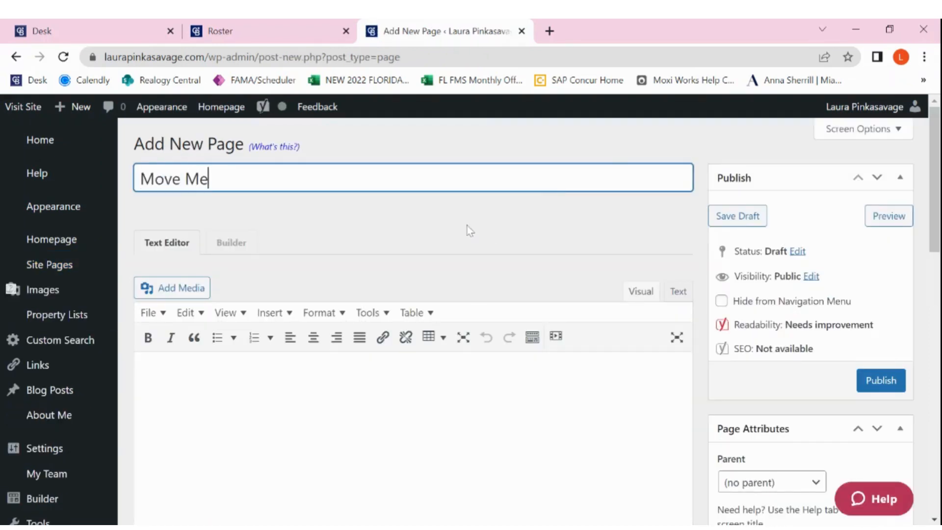
pyautogui.click(307, 211)
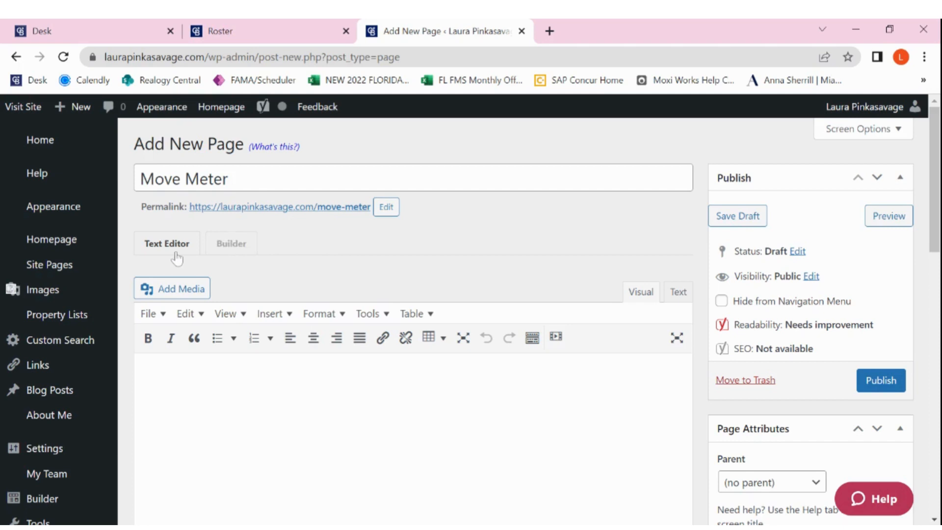
pyautogui.click(232, 245)
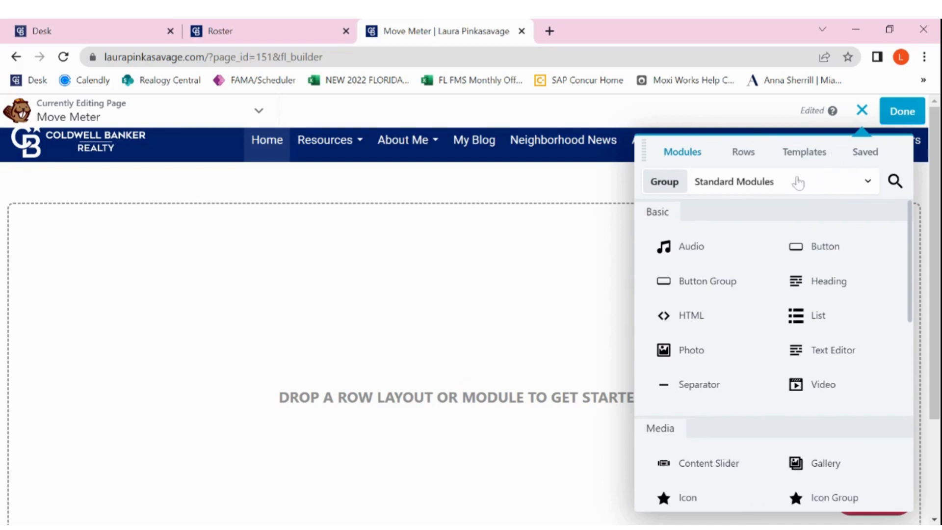
# Hide the module list and look over the blank layout area of the Move Meter page.
pyautogui.click(863, 116)
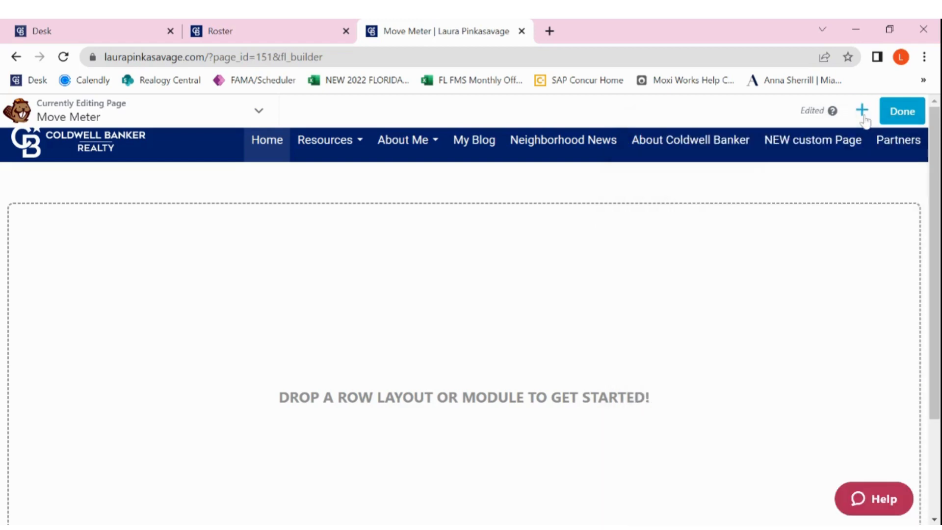
pyautogui.scroll(-3, 590, 344)
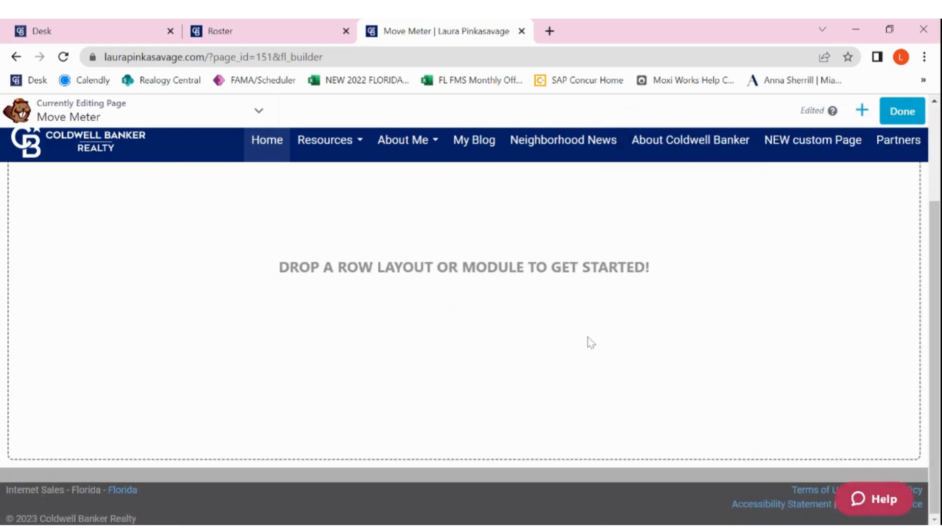
pyautogui.scroll(3, 590, 342)
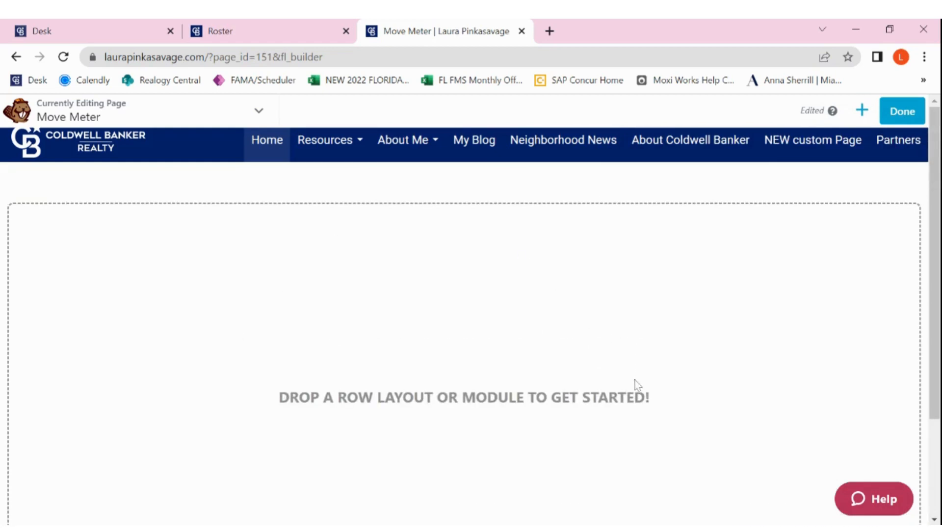
pyautogui.scroll(-3, 634, 385)
pyautogui.scroll(3, 635, 385)
# Bring up the page templates and switch the template group to Brand Templates.
pyautogui.click(862, 111)
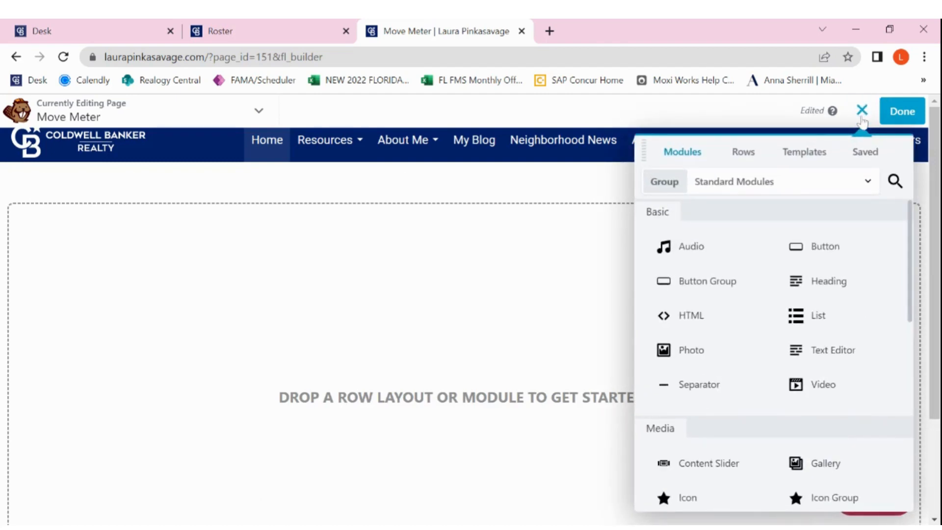
pyautogui.click(807, 155)
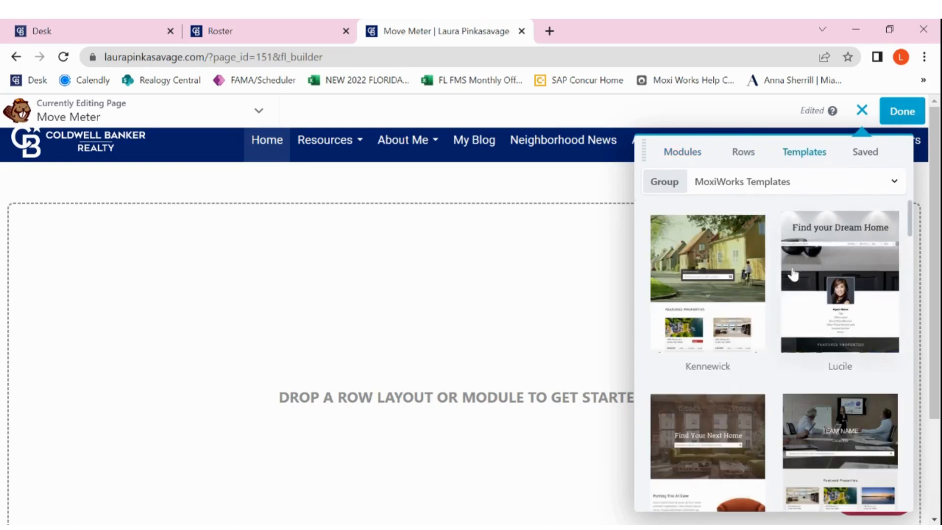
pyautogui.scroll(-8, 767, 295)
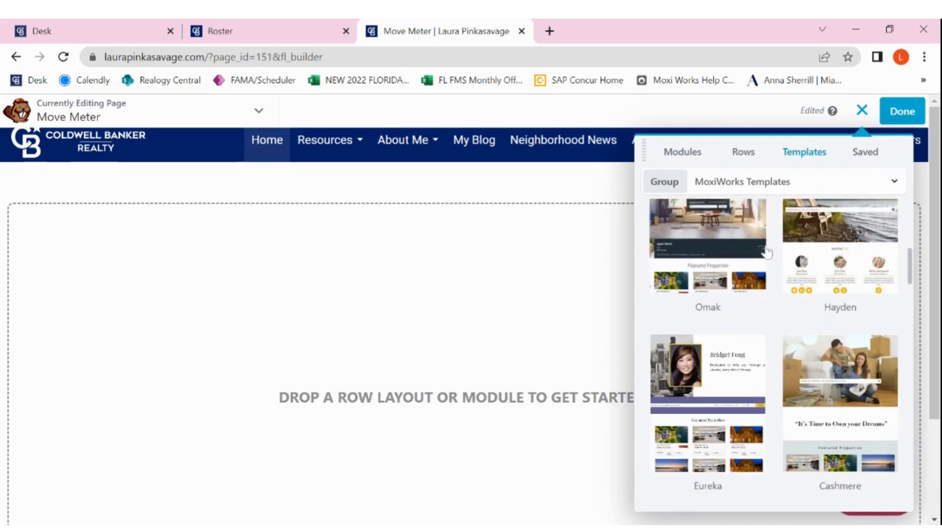
pyautogui.scroll(8, 767, 253)
pyautogui.click(809, 185)
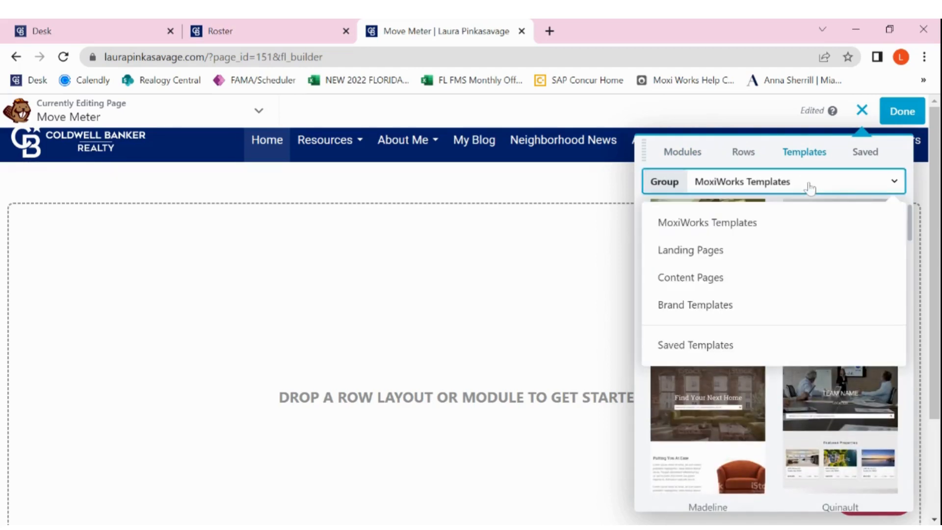
pyautogui.click(730, 311)
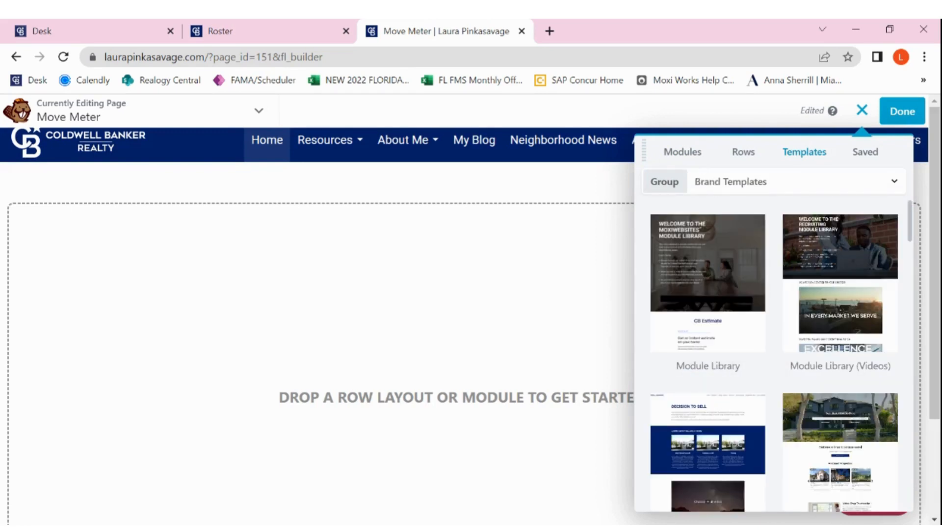
# Find the "Template: Move Meter 1" brand template, apply it to the page and look over the resulting layout.
pyautogui.scroll(-5, 774, 353)
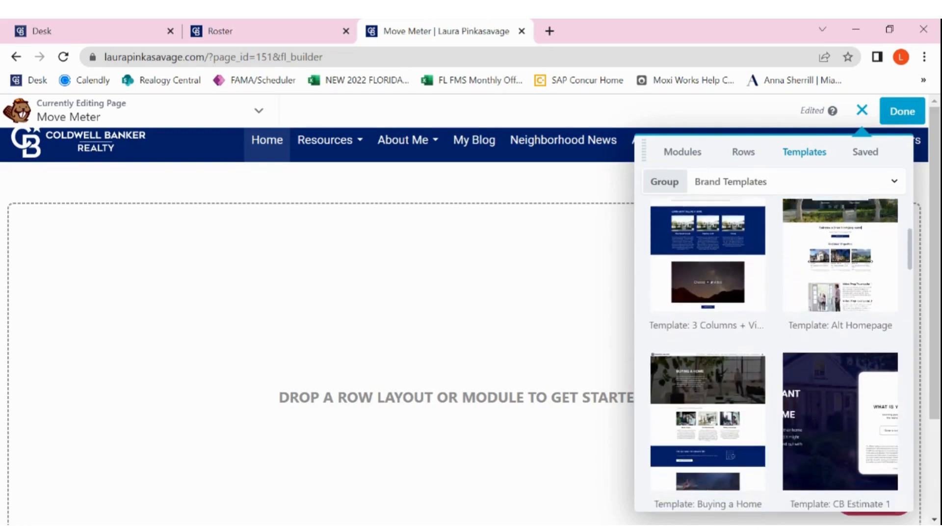
pyautogui.scroll(-3, 774, 353)
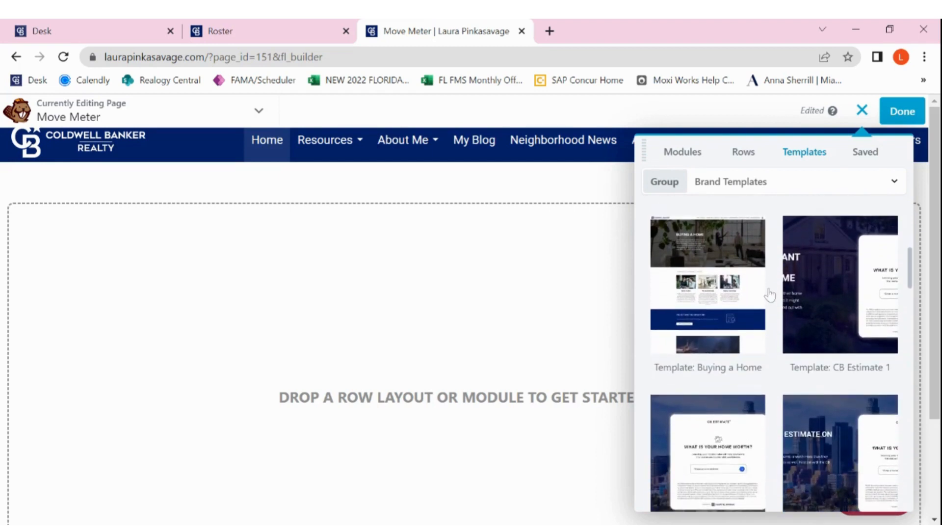
pyautogui.scroll(-5, 769, 295)
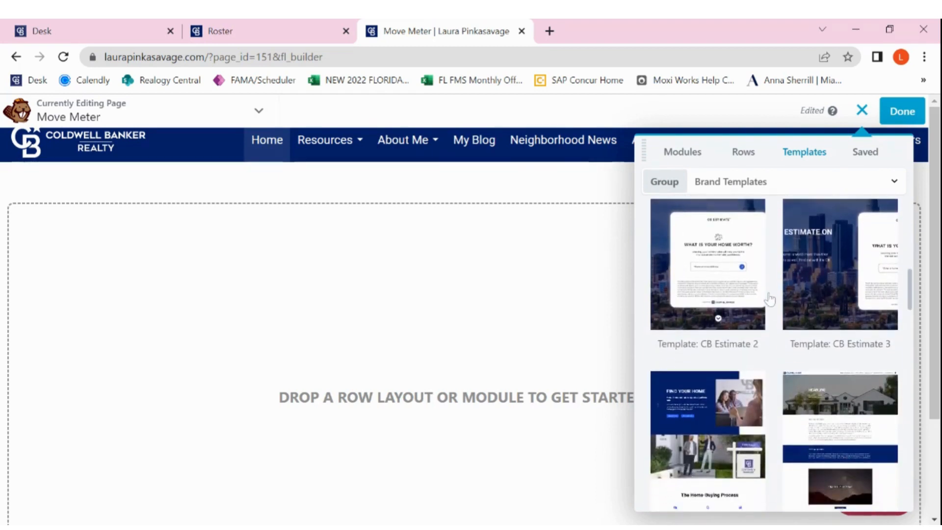
pyautogui.scroll(-1, 770, 300)
pyautogui.scroll(3, 774, 353)
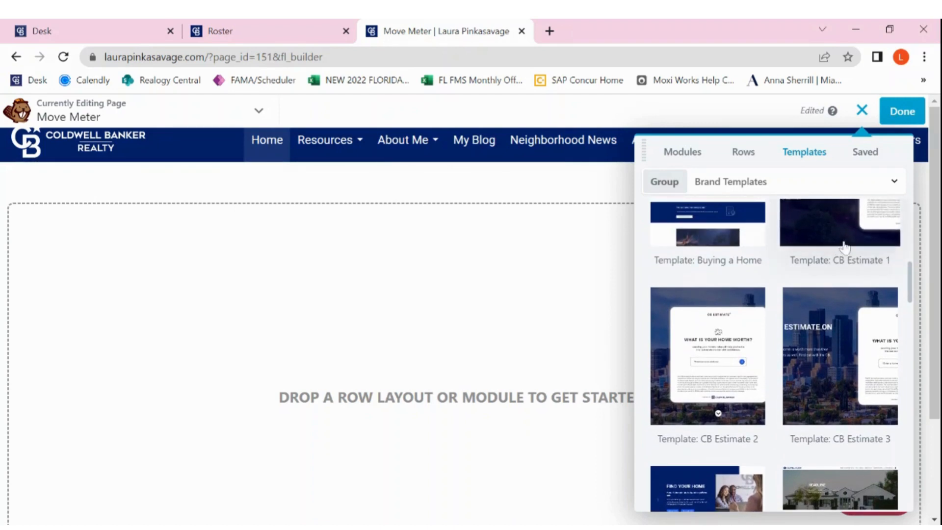
pyautogui.scroll(-1, 776, 293)
pyautogui.scroll(-2, 776, 293)
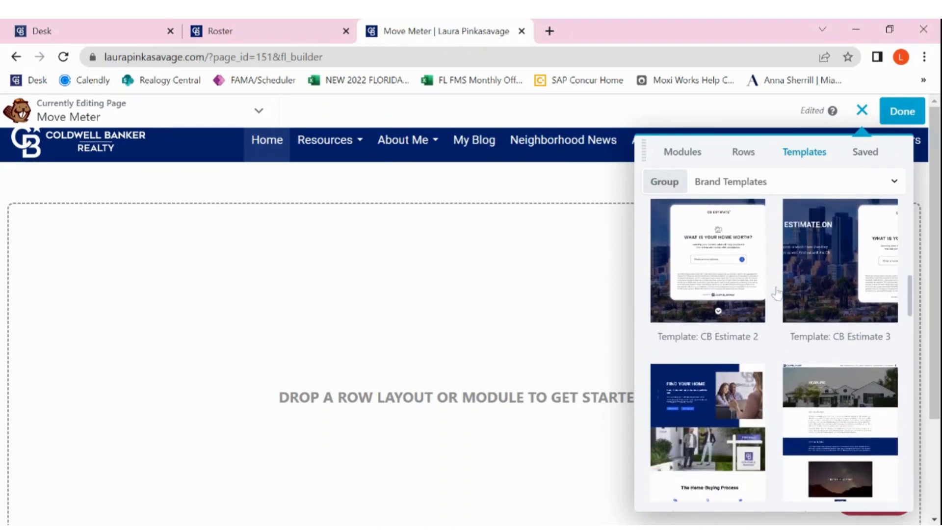
pyautogui.scroll(-3, 777, 294)
pyautogui.scroll(-6, 774, 353)
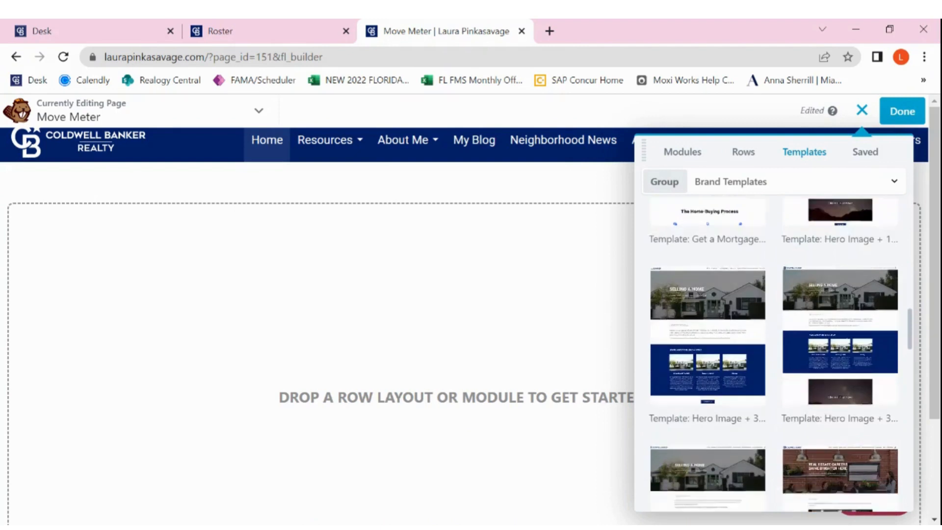
pyautogui.scroll(-5, 774, 354)
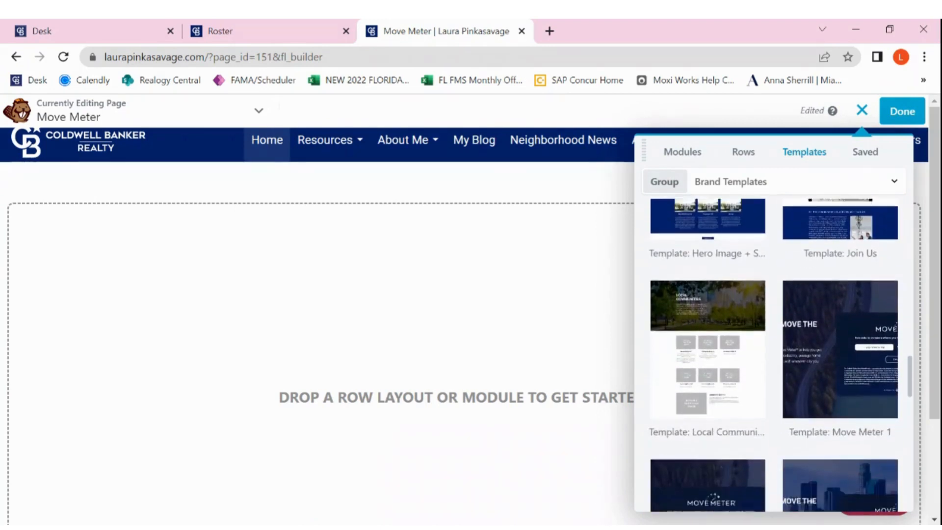
pyautogui.scroll(-1, 774, 353)
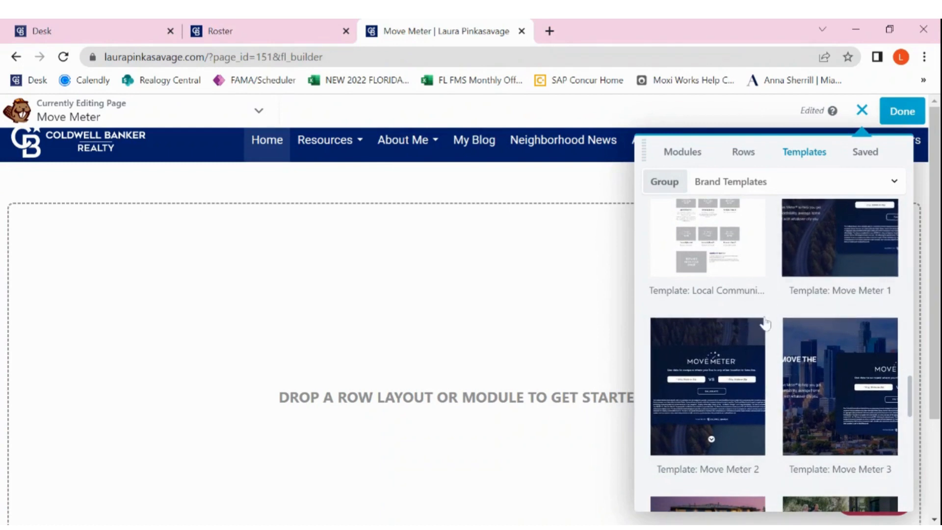
pyautogui.click(827, 264)
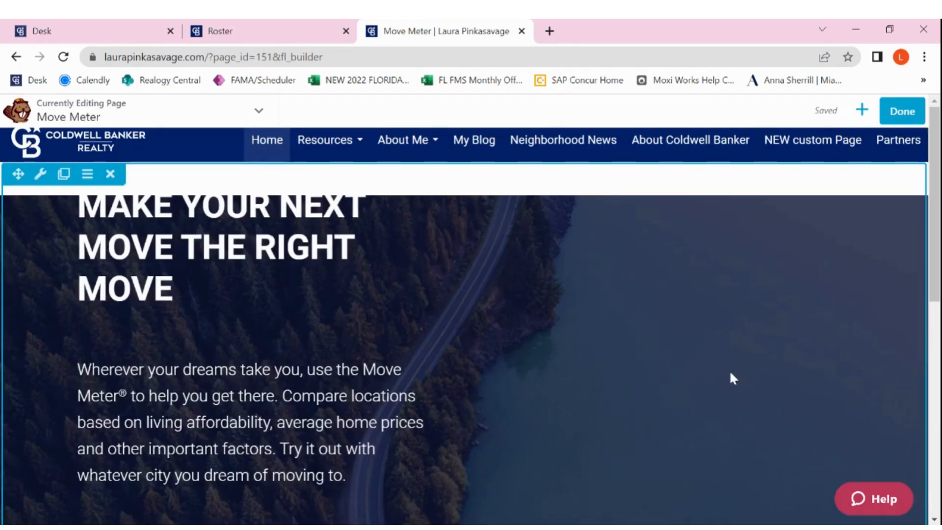
pyautogui.scroll(-5, 732, 379)
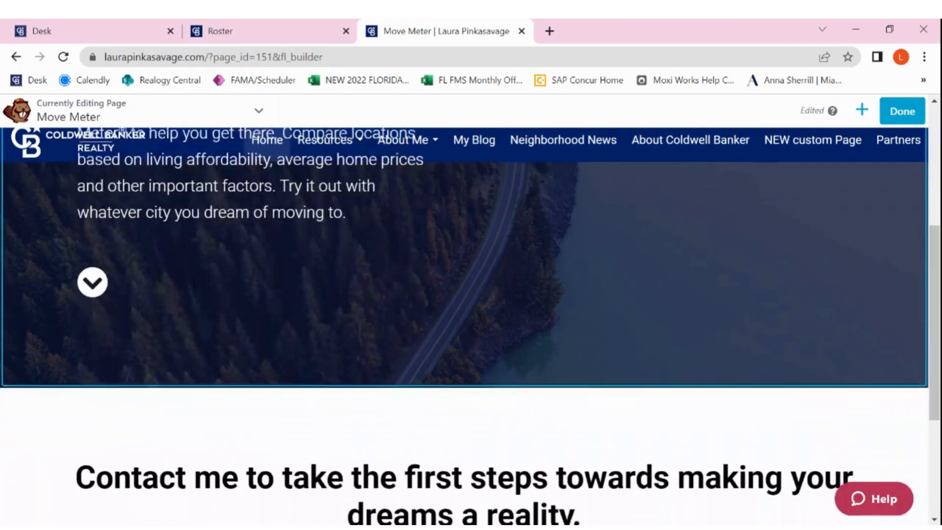
# Add the Contact Me Module widget between the "Contact me to take the first steps" heading and the "[Insert Contact Form here]" placeholder.
pyautogui.scroll(-4, 471, 294)
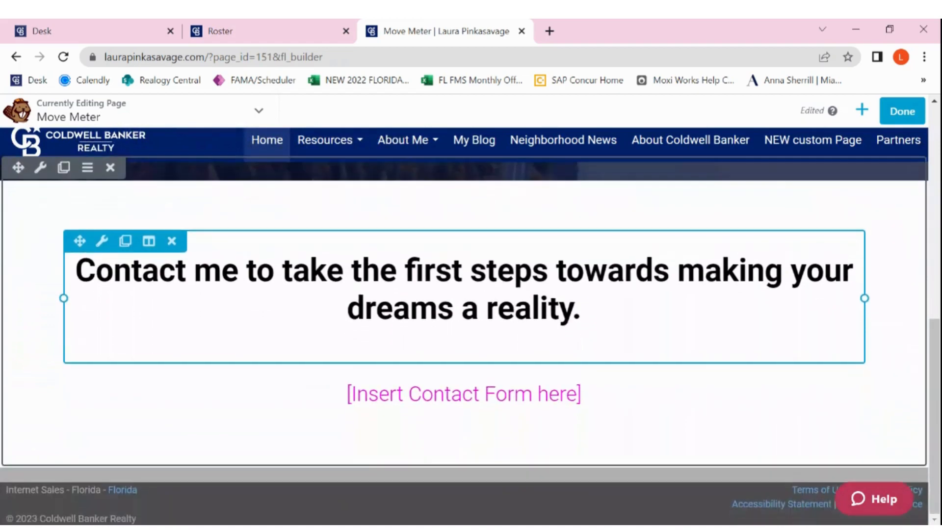
pyautogui.scroll(10, 464, 393)
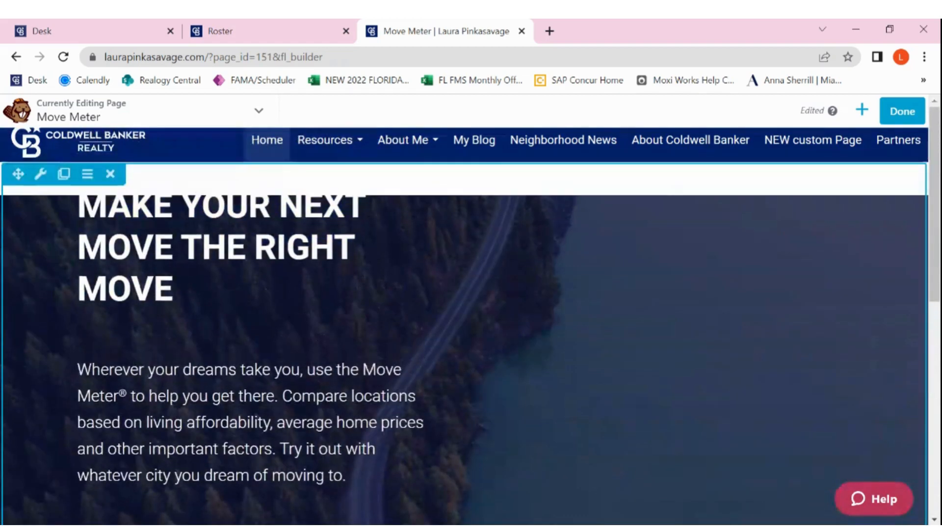
pyautogui.scroll(-2, 463, 319)
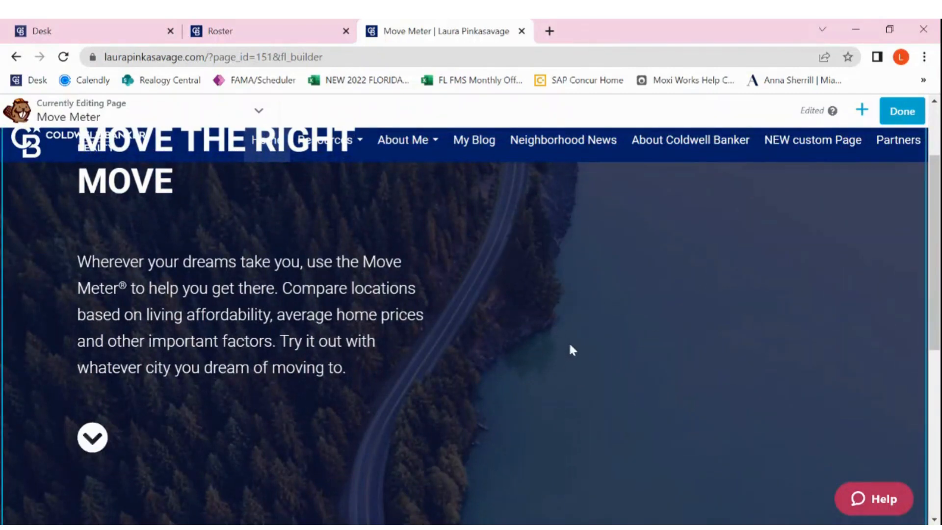
pyautogui.scroll(-8, 622, 377)
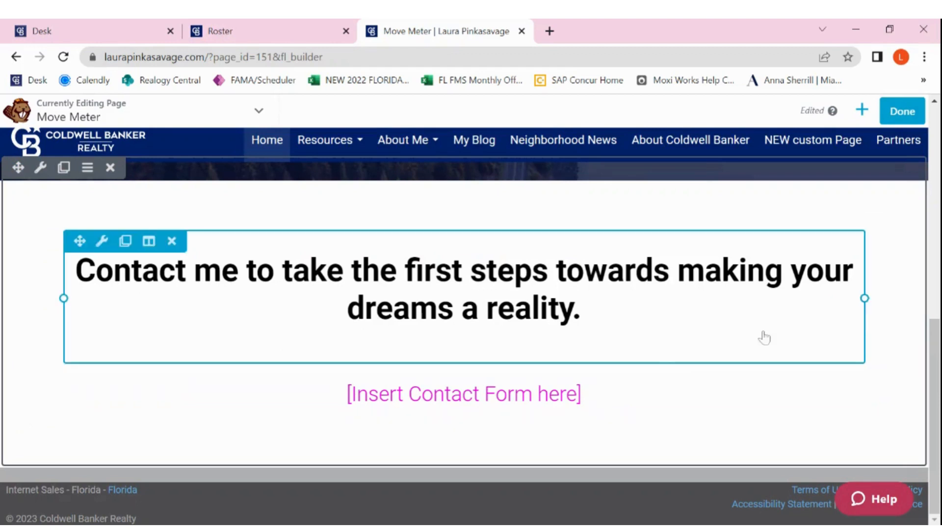
pyautogui.click(861, 111)
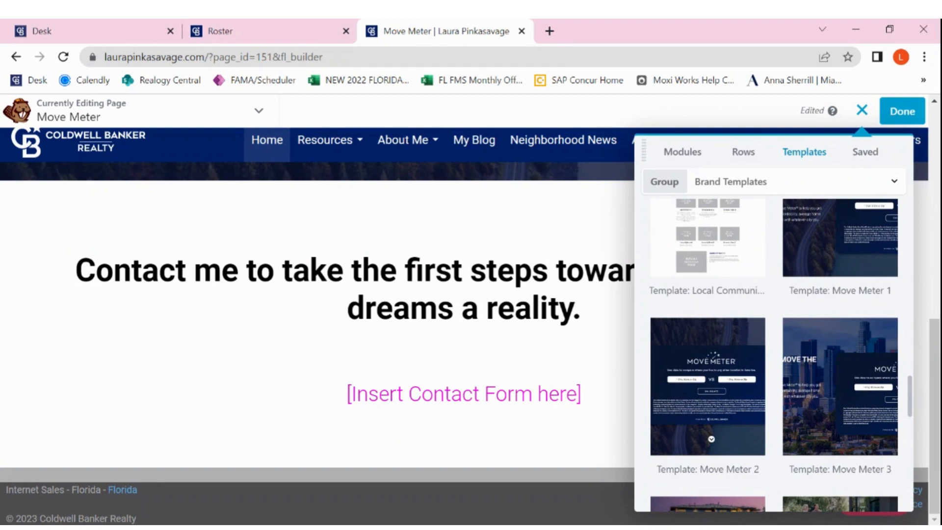
pyautogui.click(682, 153)
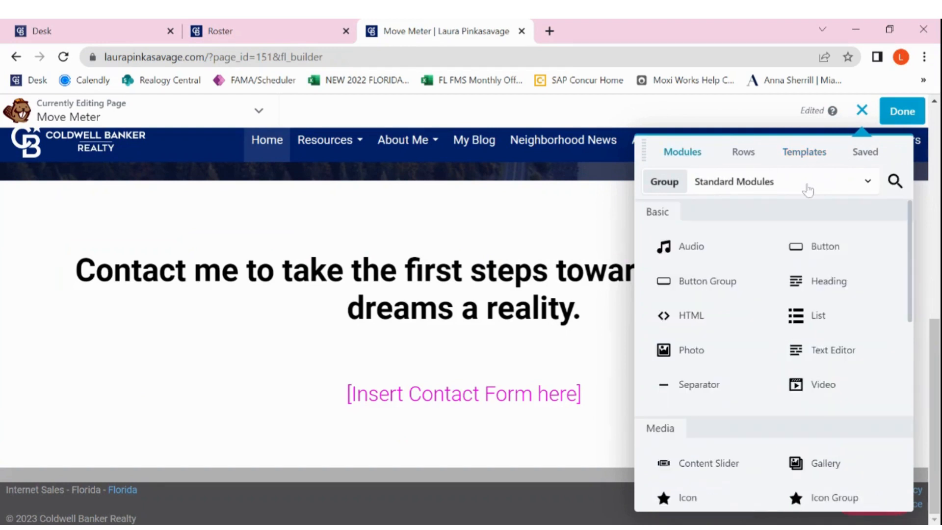
pyautogui.click(834, 188)
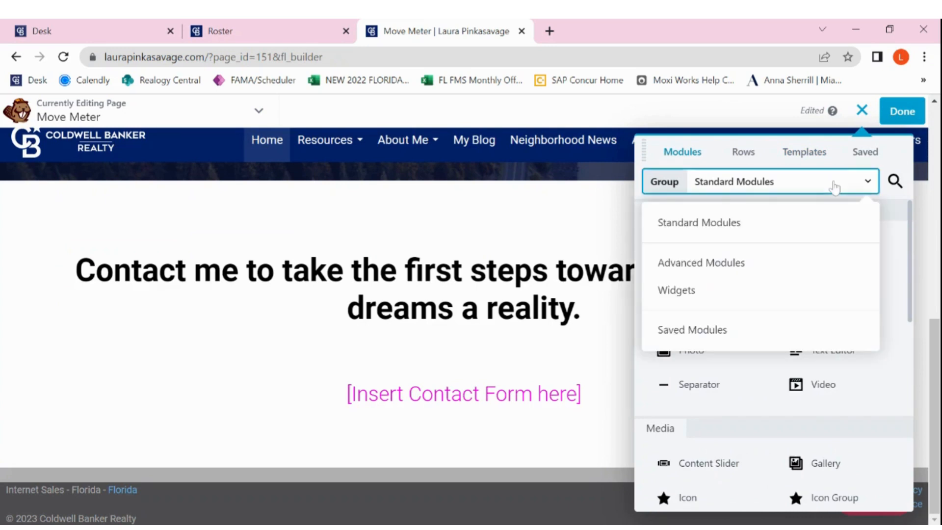
pyautogui.click(762, 300)
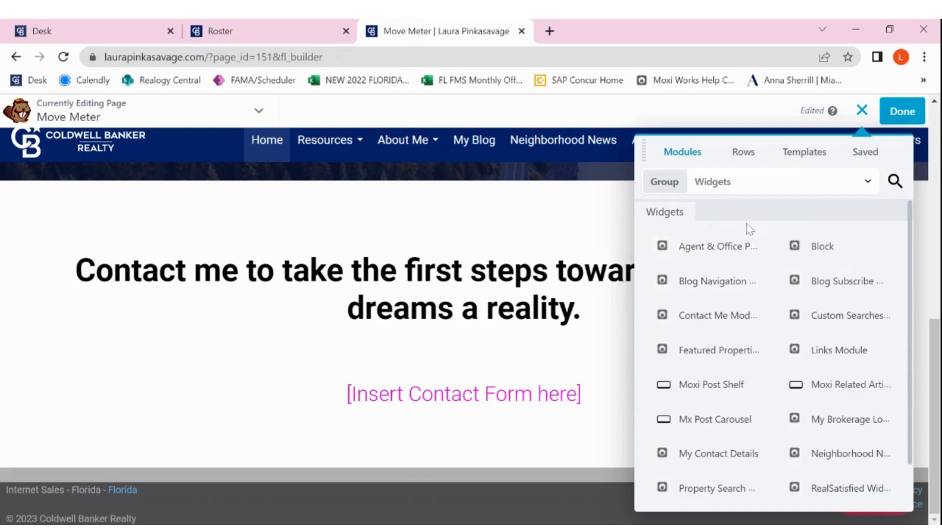
pyautogui.moveTo(834, 318); pyautogui.dragTo(826, 329)
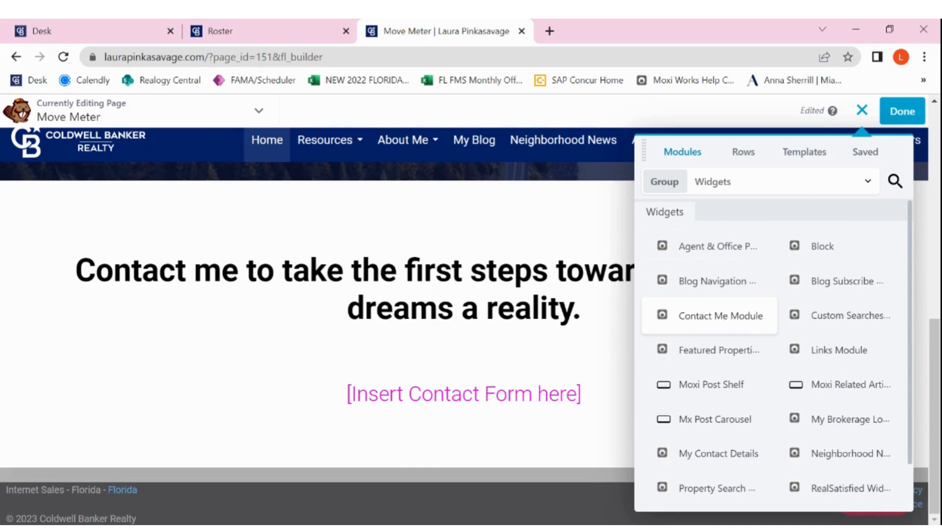
pyautogui.moveTo(709, 316); pyautogui.dragTo(505, 451)
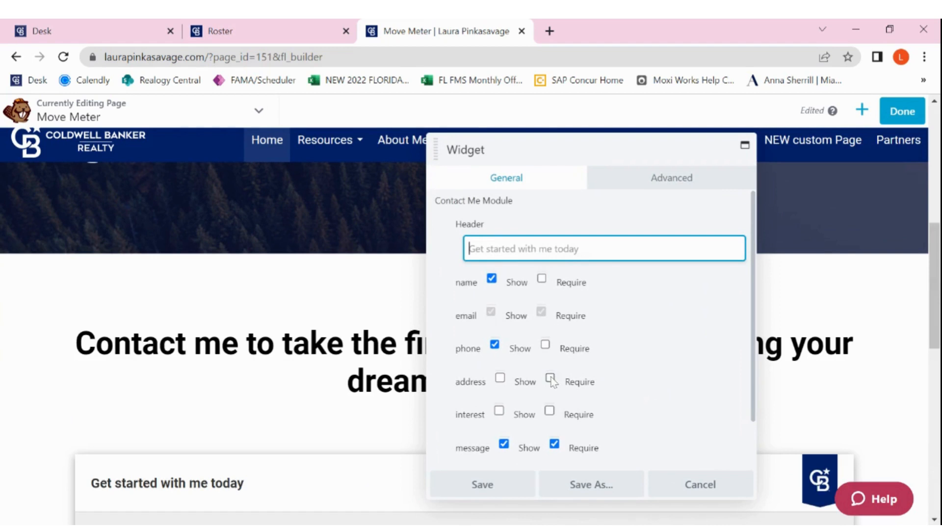
# Set the contact form to show and require the address, show the interest field, and save the widget settings.
pyautogui.click(550, 378)
pyautogui.click(500, 379)
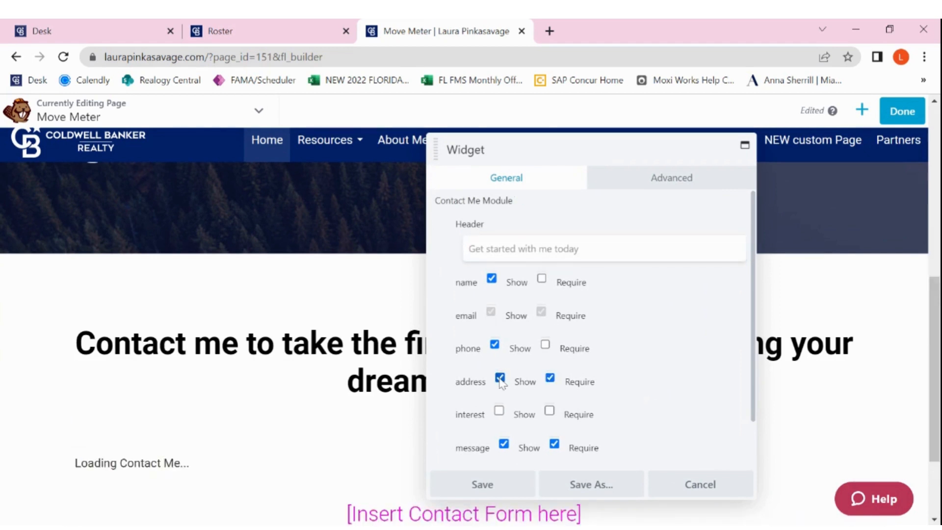
pyautogui.click(500, 411)
pyautogui.click(520, 249)
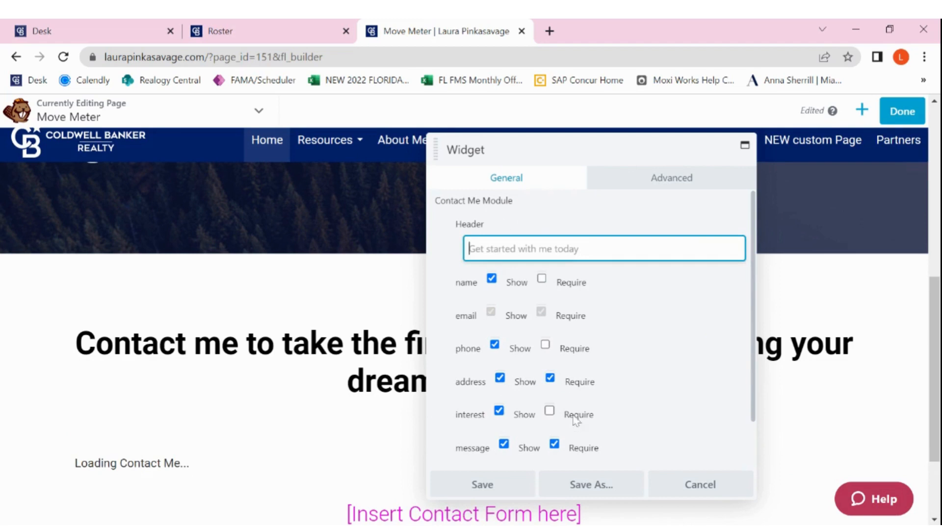
pyautogui.click(481, 483)
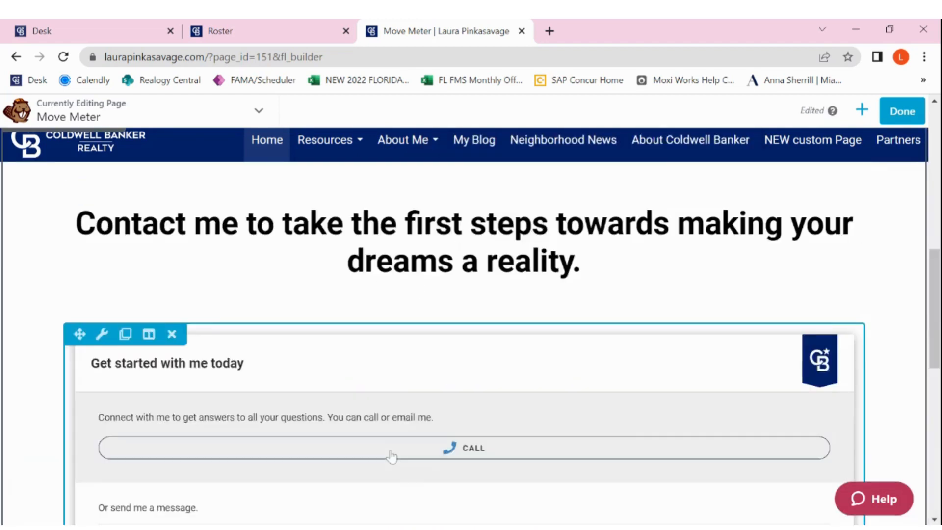
# Delete the "[Insert Contact Form here]" placeholder module below the contact form.
pyautogui.scroll(-10, 401, 421)
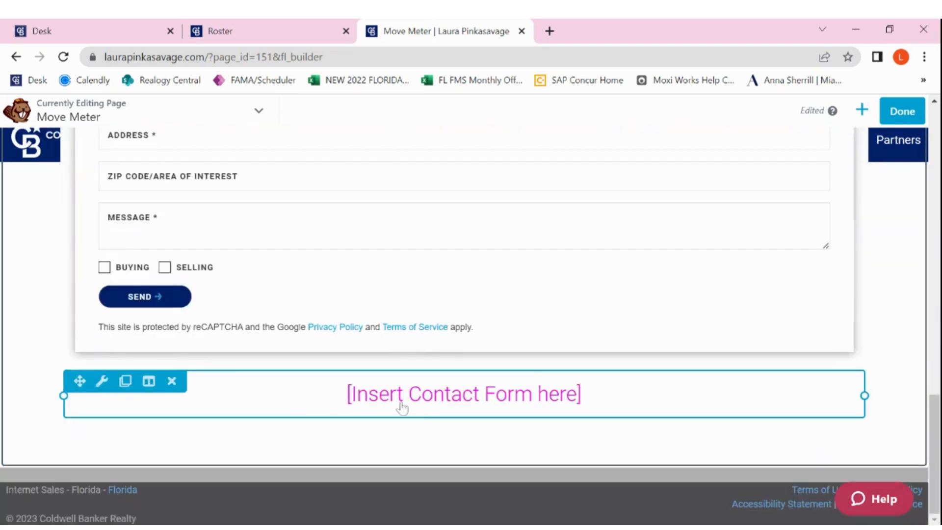
pyautogui.moveTo(402, 405)
pyautogui.click(171, 381)
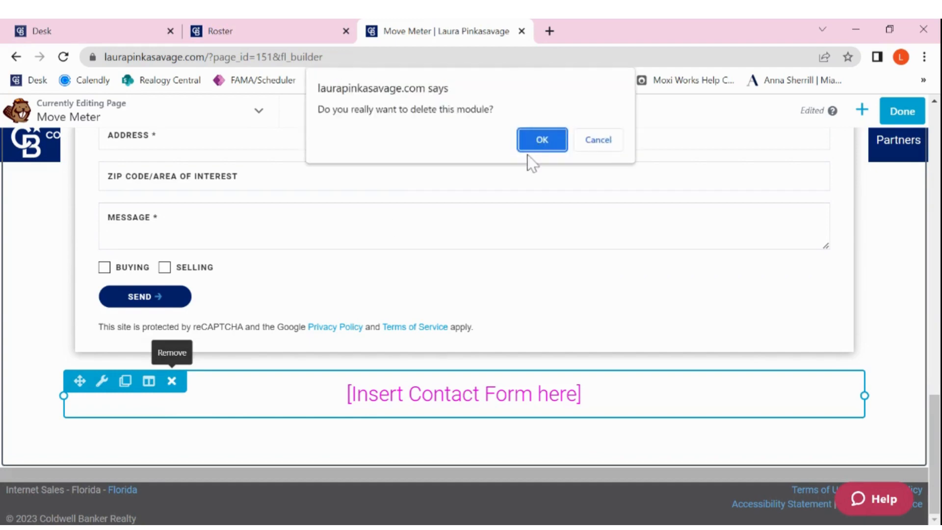
pyautogui.click(539, 143)
# Review the Move Meter page layout and examine which Standard Modules are available to add.
pyautogui.scroll(3, 807, 295)
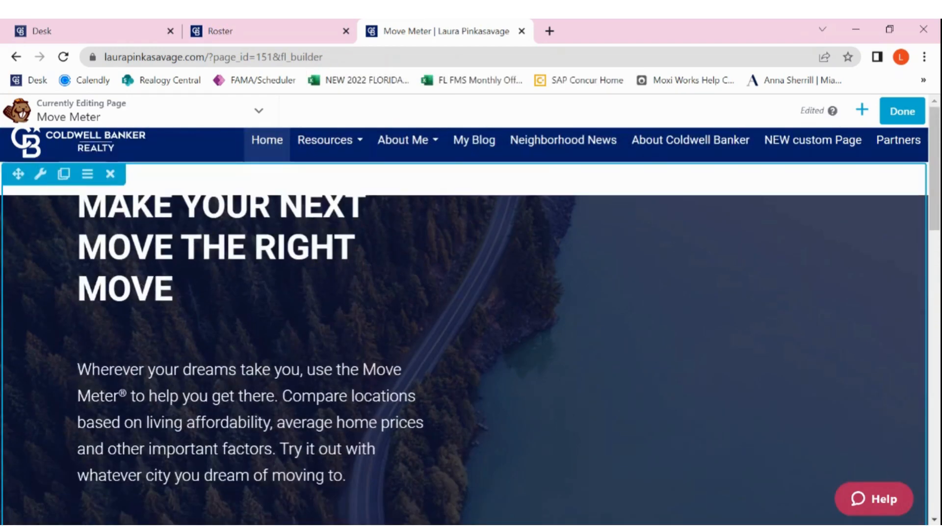
pyautogui.scroll(-10, 471, 319)
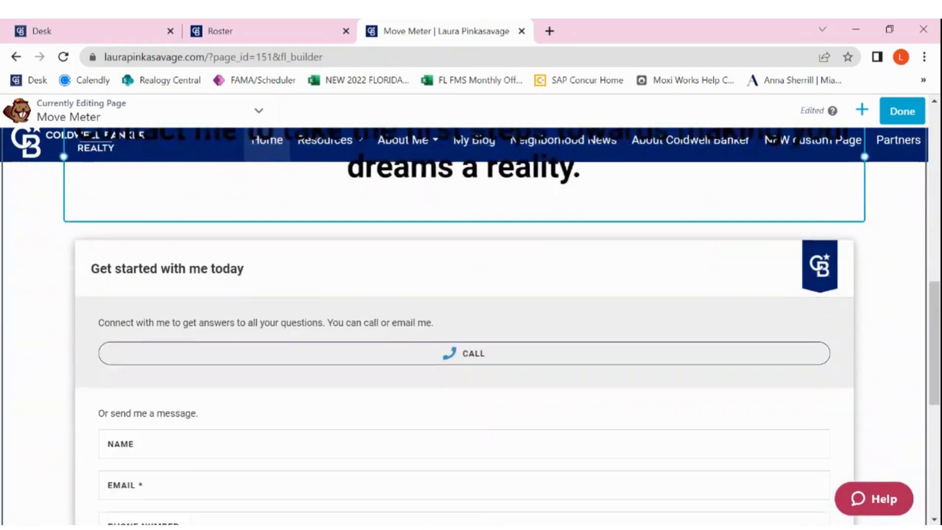
pyautogui.scroll(-7, 471, 319)
pyautogui.scroll(15, 471, 319)
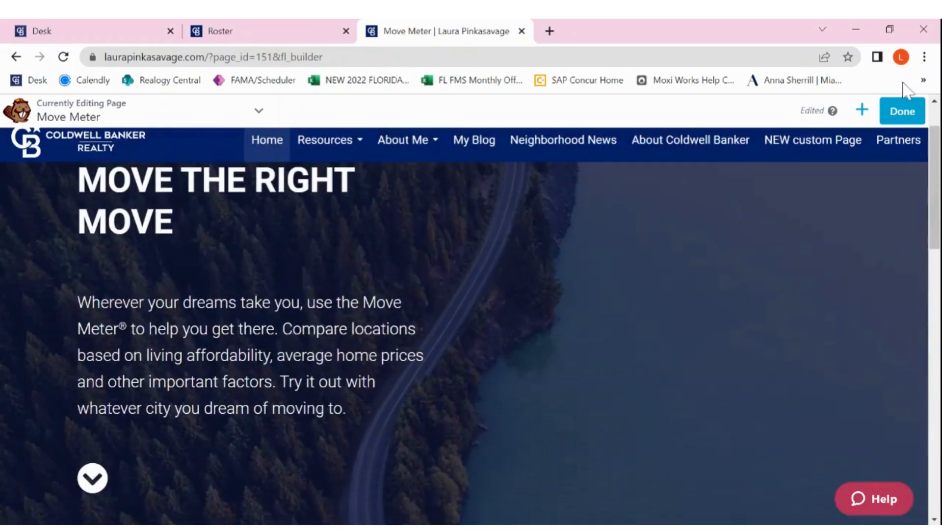
pyautogui.click(862, 111)
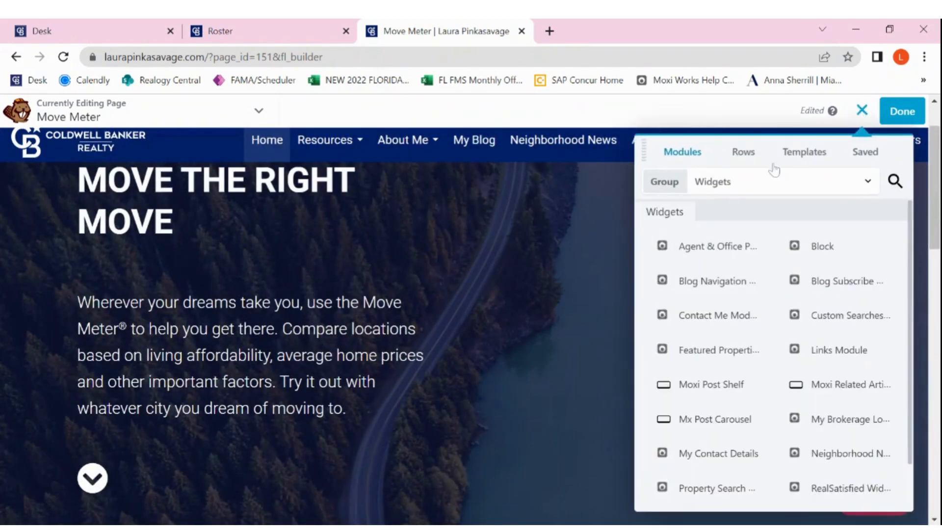
pyautogui.click(752, 183)
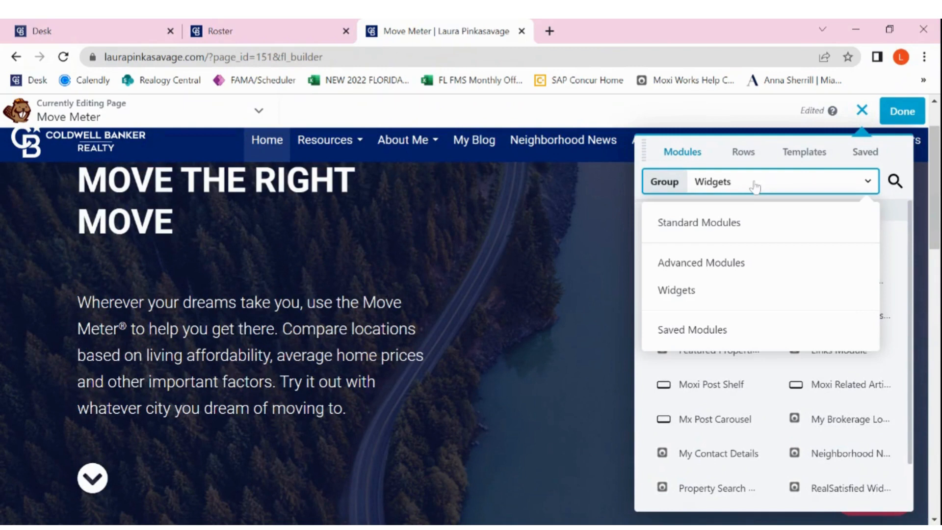
pyautogui.click(752, 231)
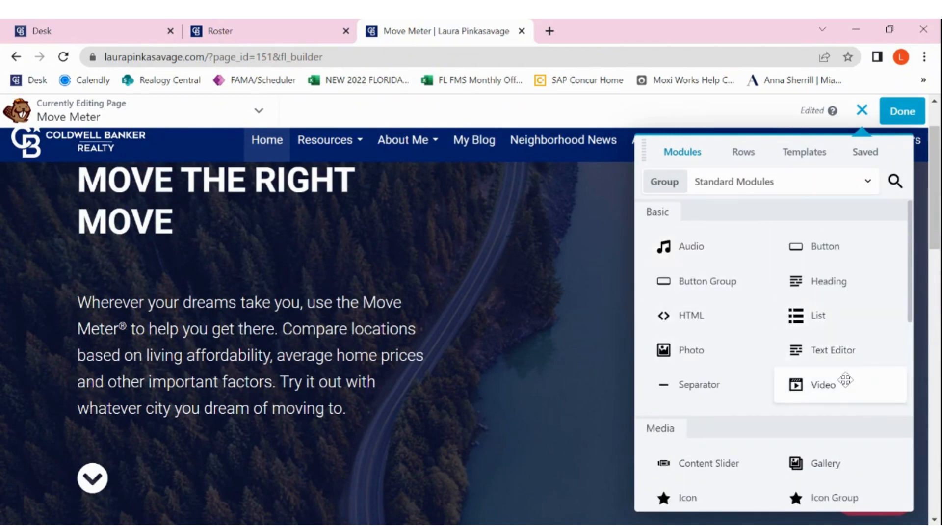
pyautogui.scroll(-5, 845, 379)
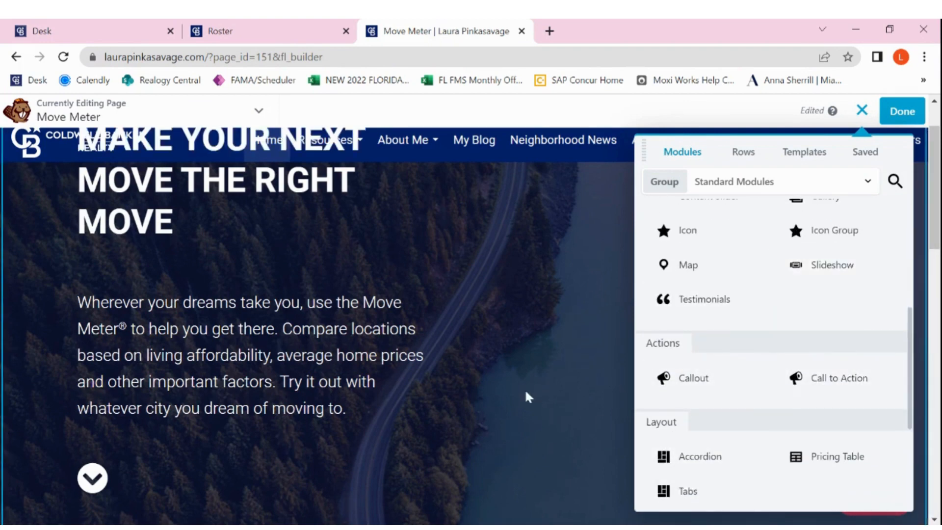
pyautogui.scroll(-5, 526, 395)
pyautogui.scroll(8, 526, 396)
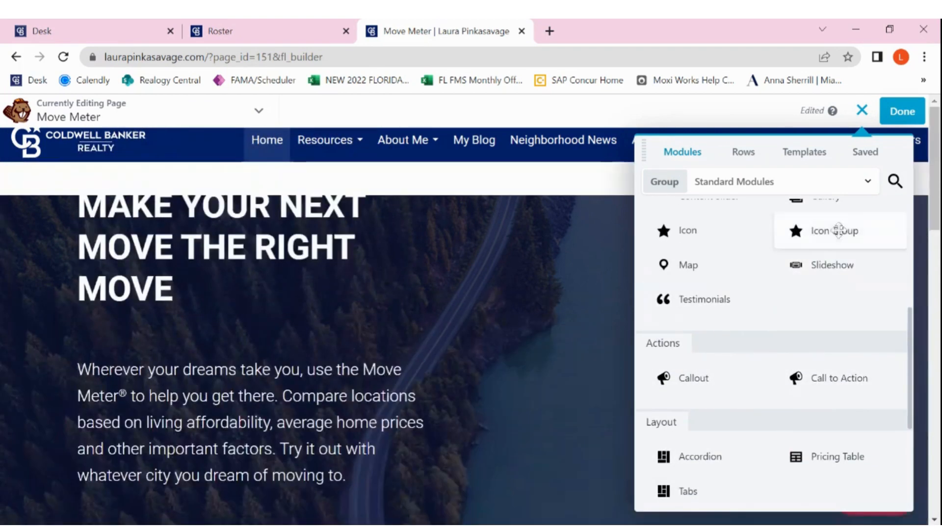
pyautogui.click(862, 112)
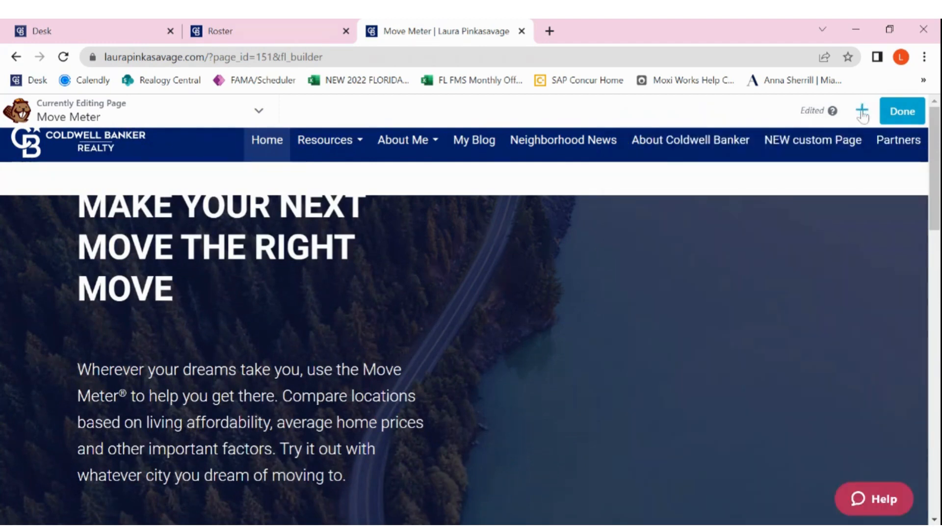
# Publish the Move Meter page and open the list of all site pages in the admin tool.
pyautogui.click(909, 117)
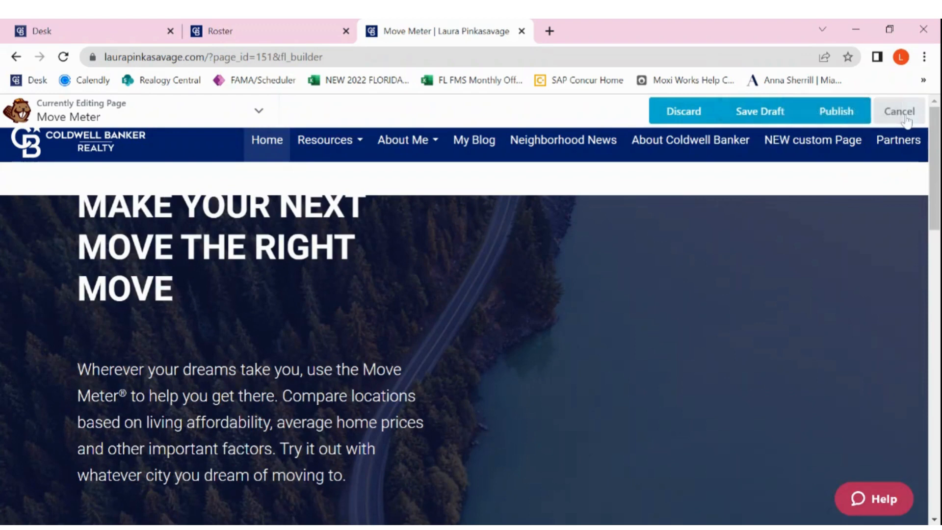
pyautogui.click(849, 120)
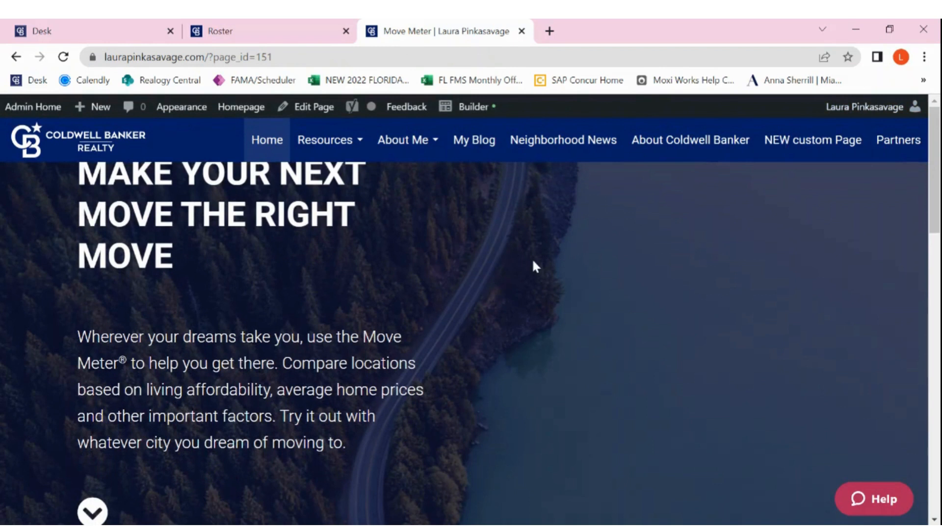
pyautogui.click(43, 113)
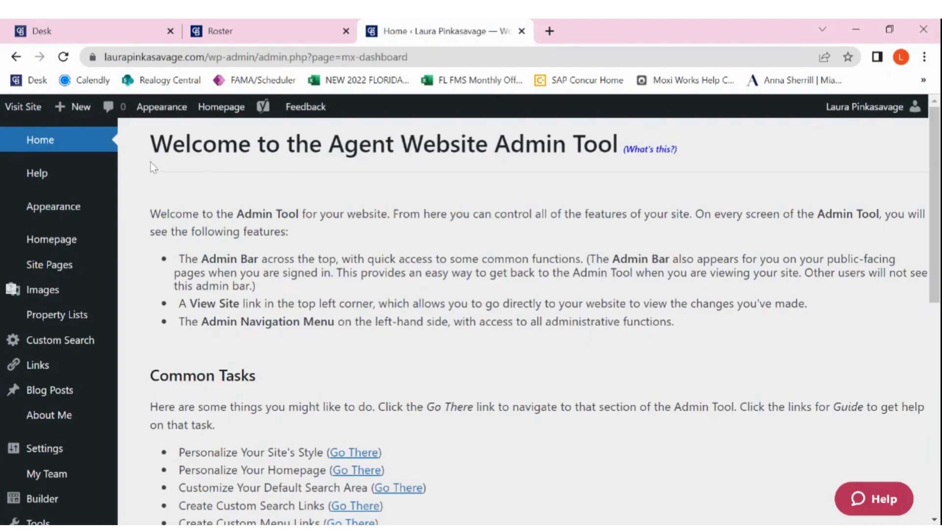
pyautogui.moveTo(45, 277)
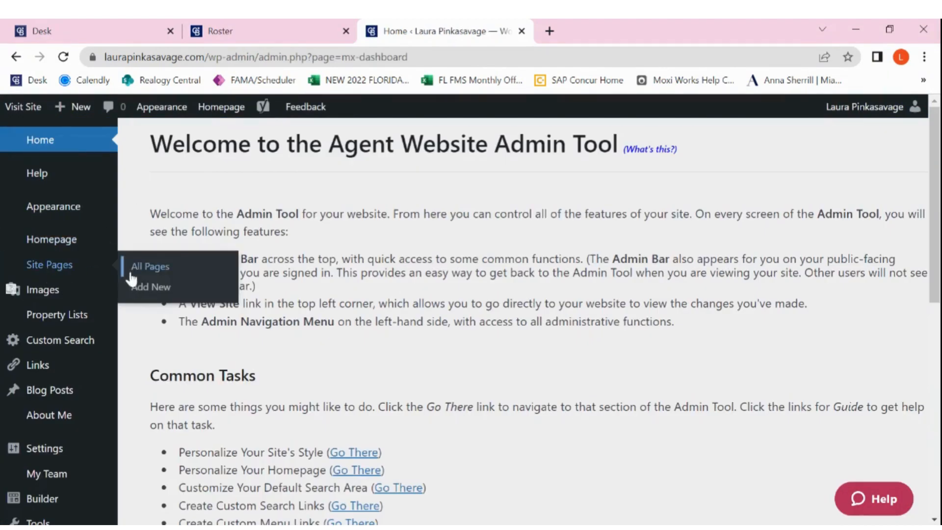
pyautogui.click(141, 270)
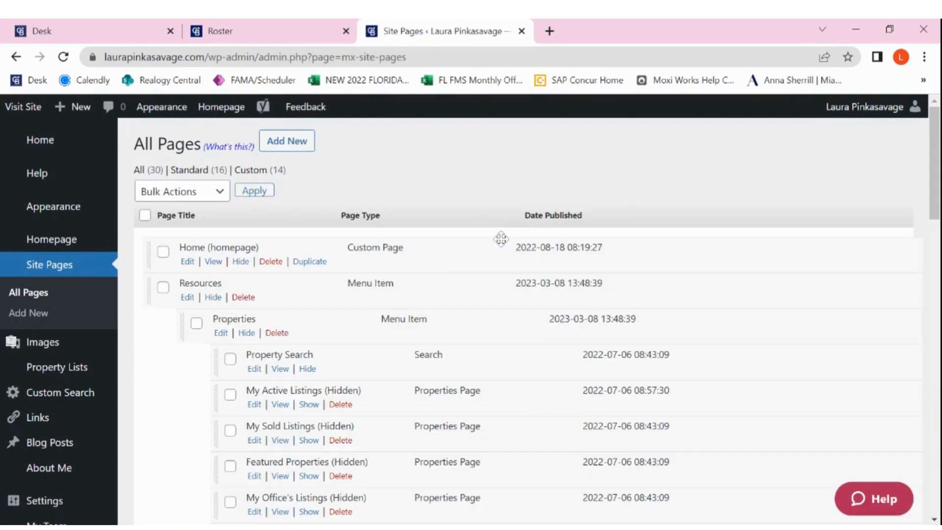
# Move the Move Meter page into the Buying & Selling menu item, between CB Estimate and Buying & Selling Tips.
pyautogui.scroll(-7, 495, 239)
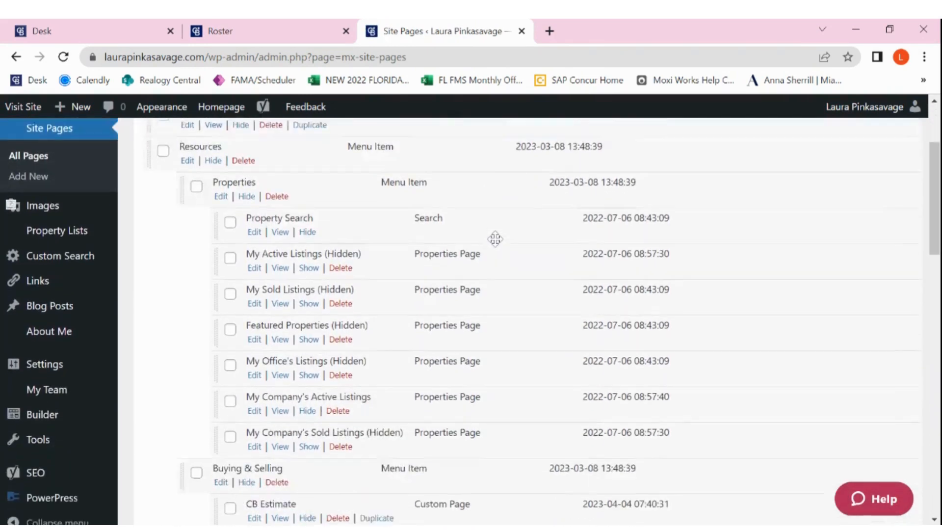
pyautogui.scroll(-15, 529, 321)
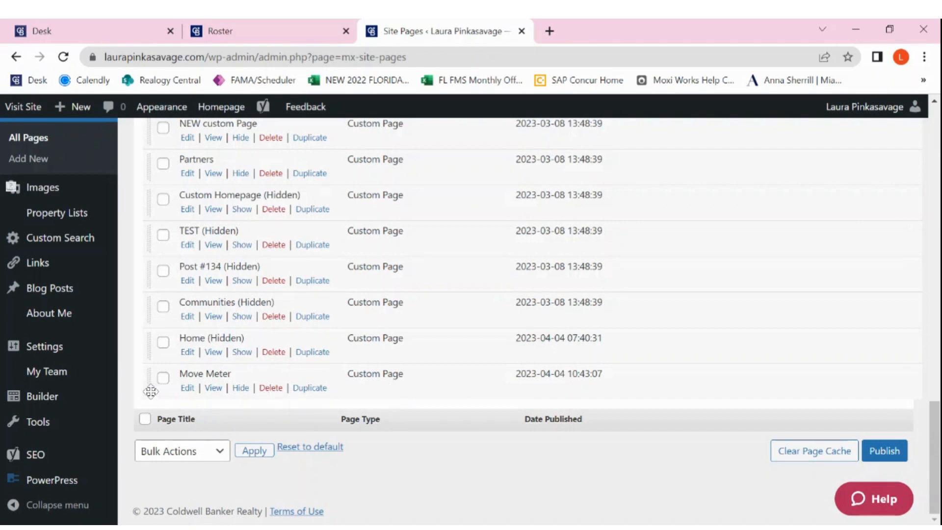
pyautogui.moveTo(153, 390); pyautogui.dragTo(222, 337)
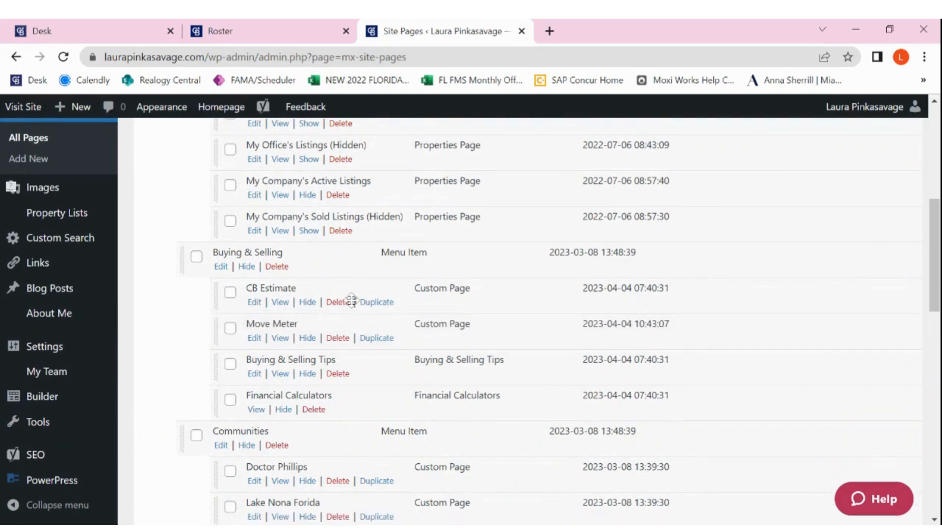
# Publish the rearranged site page order and check Move Meter's placement under Buying & Selling in the page list.
pyautogui.scroll(-3, 351, 300)
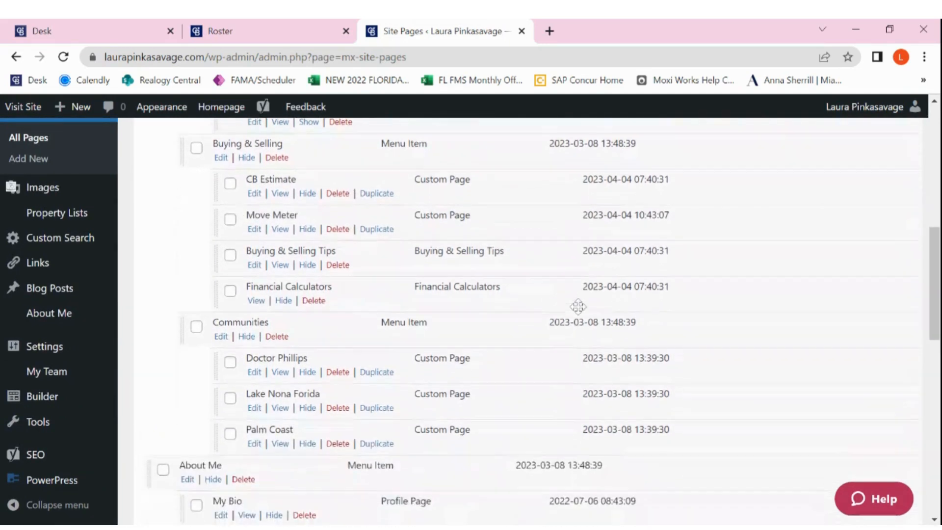
pyautogui.scroll(-10, 578, 306)
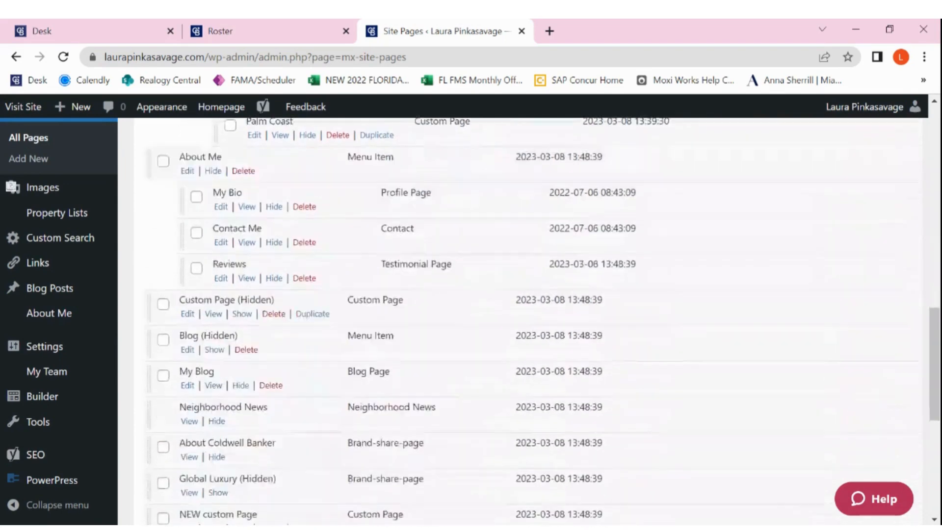
pyautogui.scroll(-6, 730, 384)
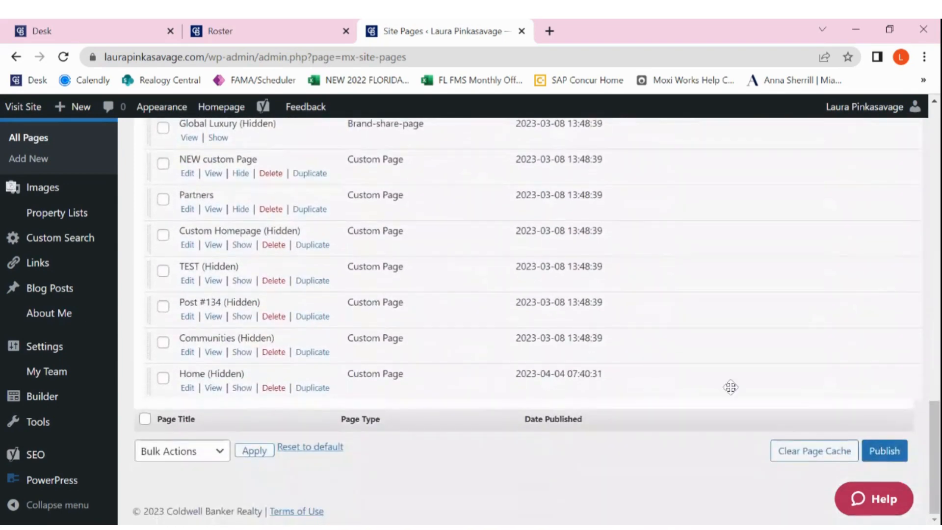
pyautogui.click(883, 454)
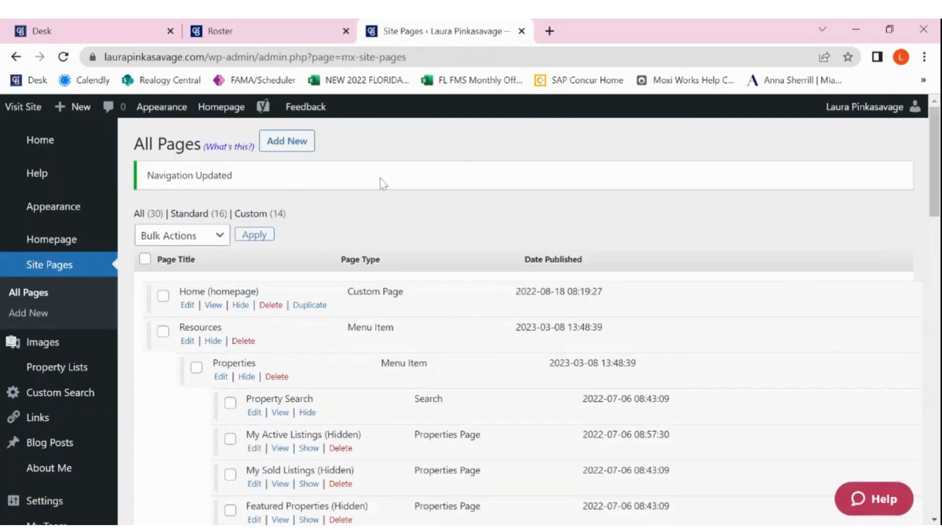
pyautogui.scroll(-3, 424, 231)
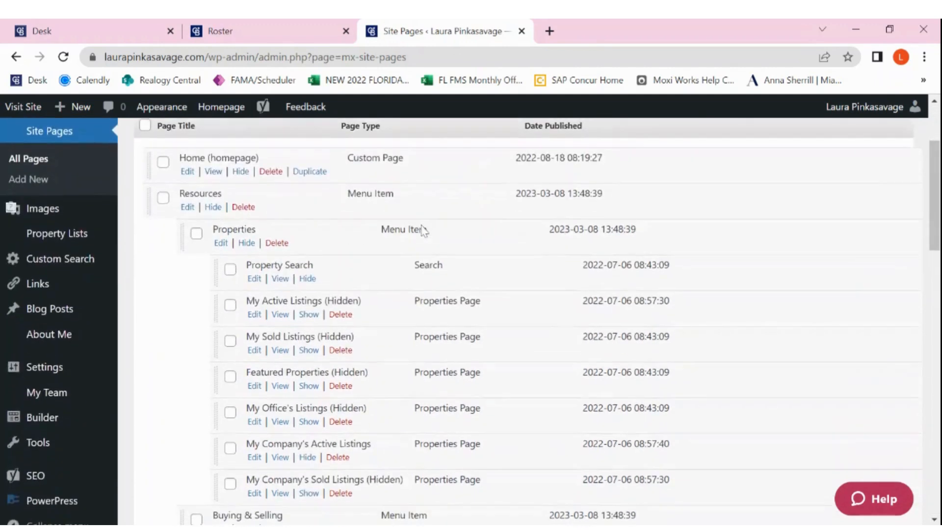
pyautogui.scroll(-8, 424, 231)
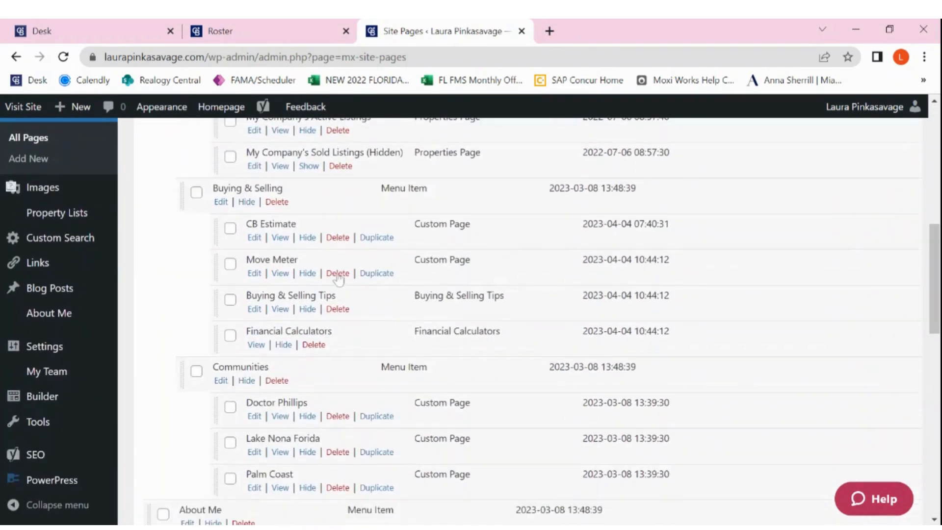
pyautogui.scroll(-2, 436, 279)
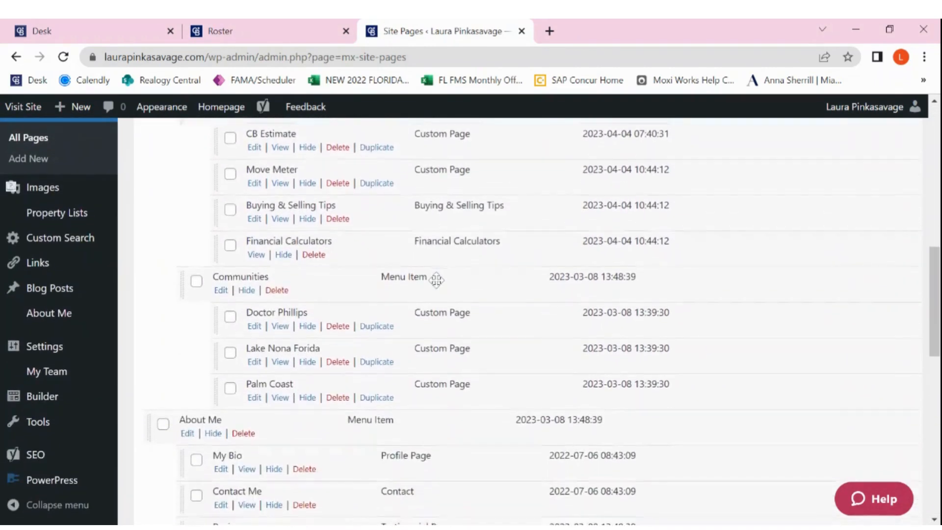
pyautogui.scroll(12, 435, 280)
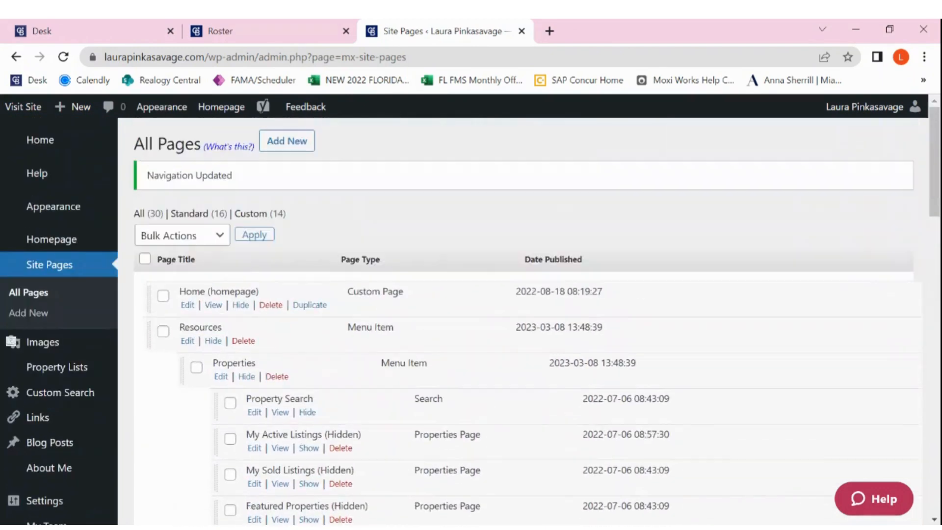
# Visit the live website and open the Move Meter page from Buying & Selling under Resources.
pyautogui.click(31, 114)
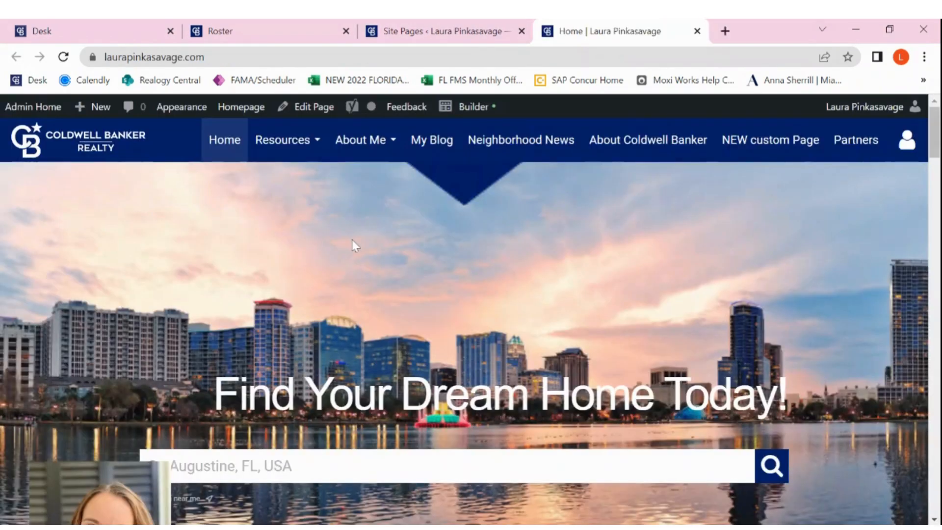
pyautogui.moveTo(292, 153)
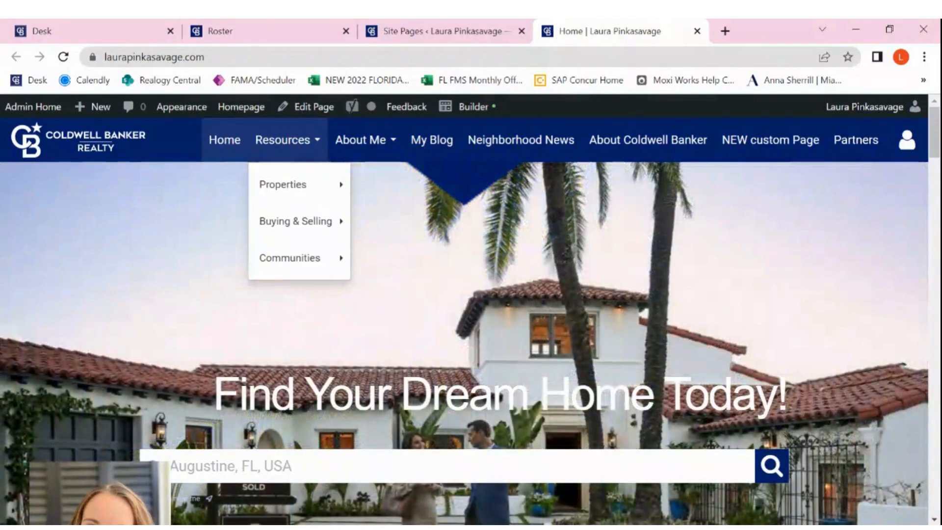
pyautogui.moveTo(316, 229)
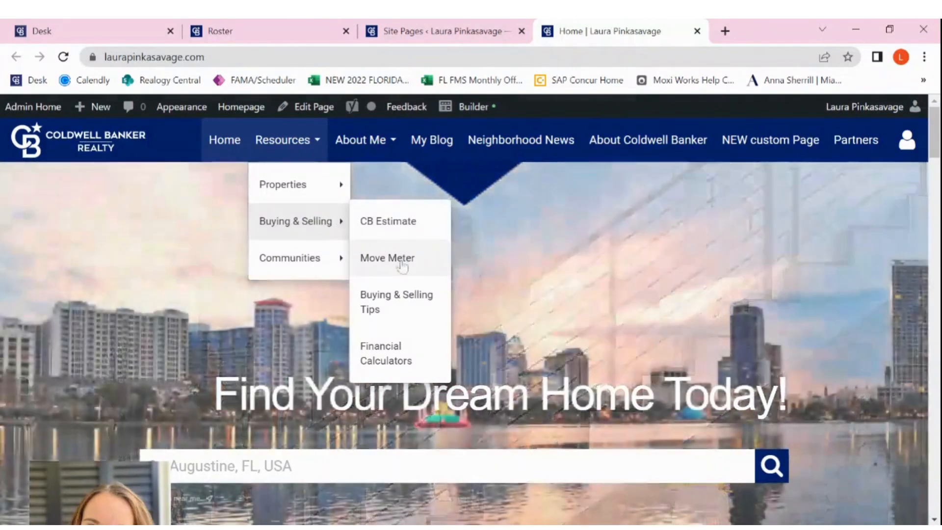
pyautogui.click(400, 263)
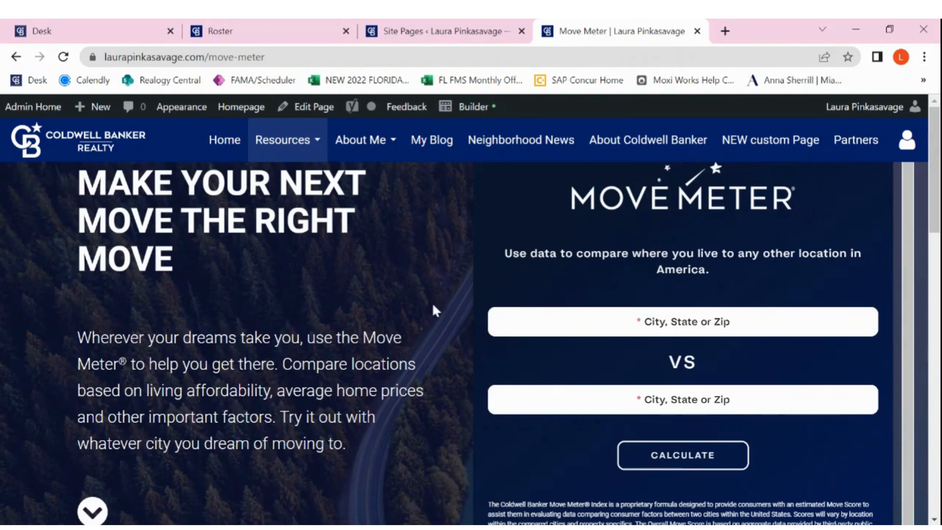
# Review the live Move Meter page, examining the location comparison widget, the contact heading and the contact form's fields.
pyautogui.scroll(-1, 433, 306)
pyautogui.scroll(1, 433, 306)
pyautogui.scroll(-1, 832, 267)
pyautogui.scroll(1, 832, 268)
pyautogui.scroll(-1, 822, 465)
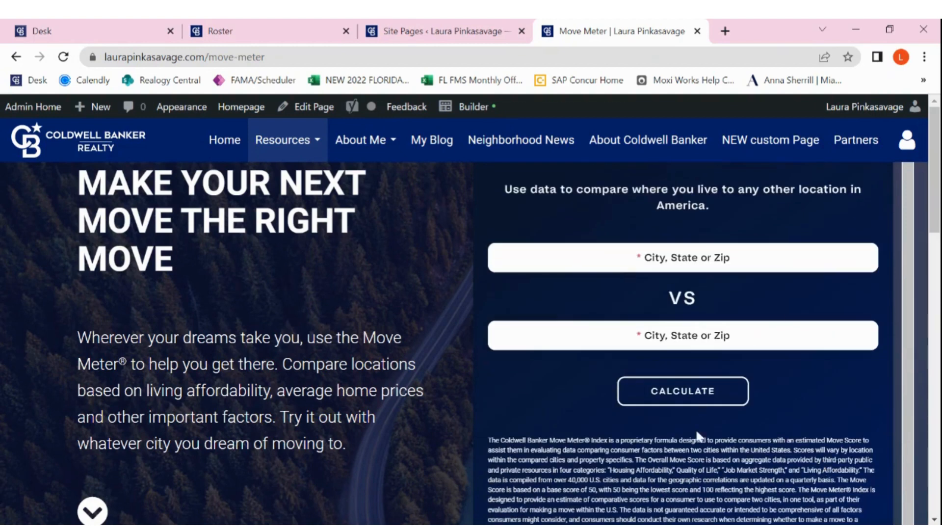
pyautogui.scroll(-10, 440, 458)
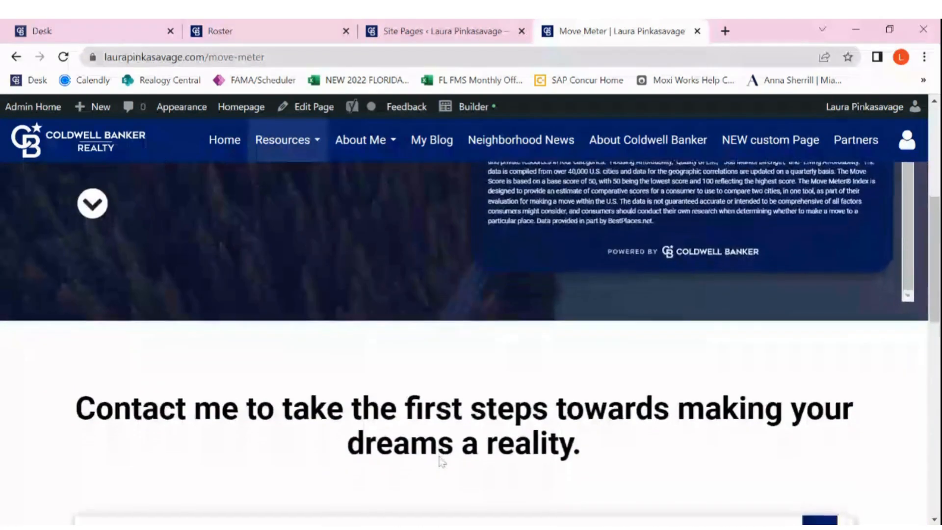
pyautogui.scroll(-5, 440, 458)
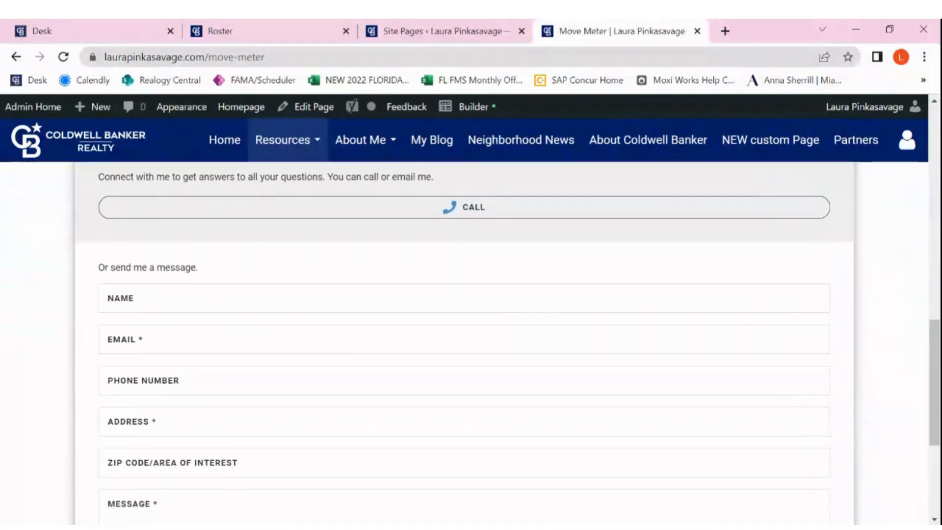
pyautogui.scroll(-2, 449, 446)
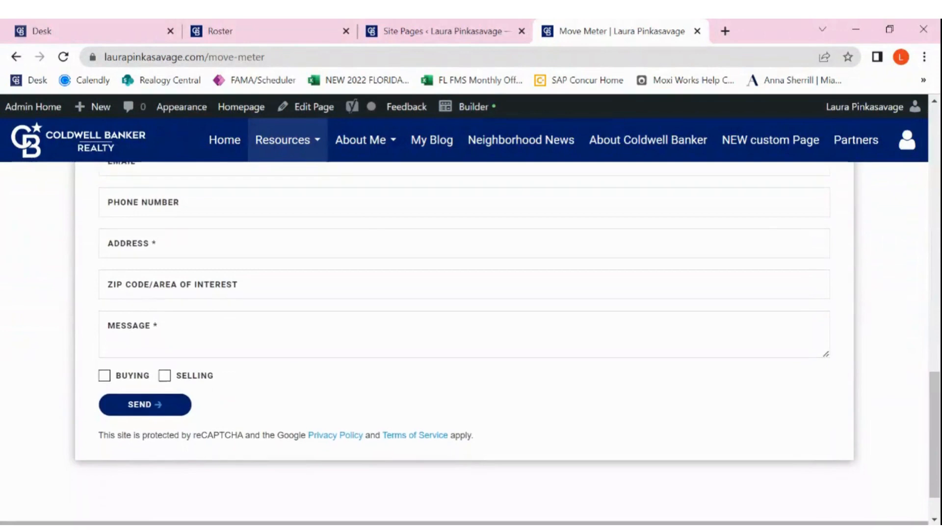
pyautogui.scroll(3, 449, 447)
pyautogui.scroll(10, 449, 446)
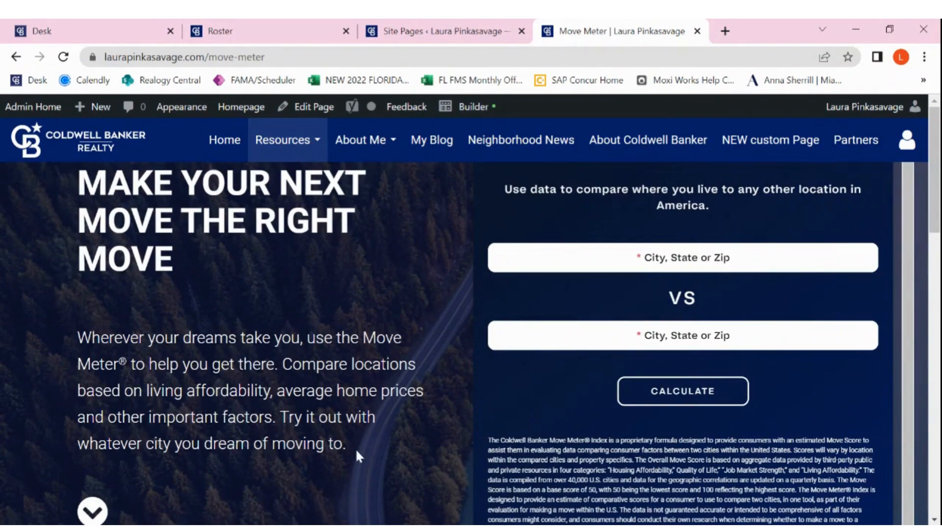
pyautogui.scroll(-5, 358, 452)
pyautogui.scroll(5, 357, 452)
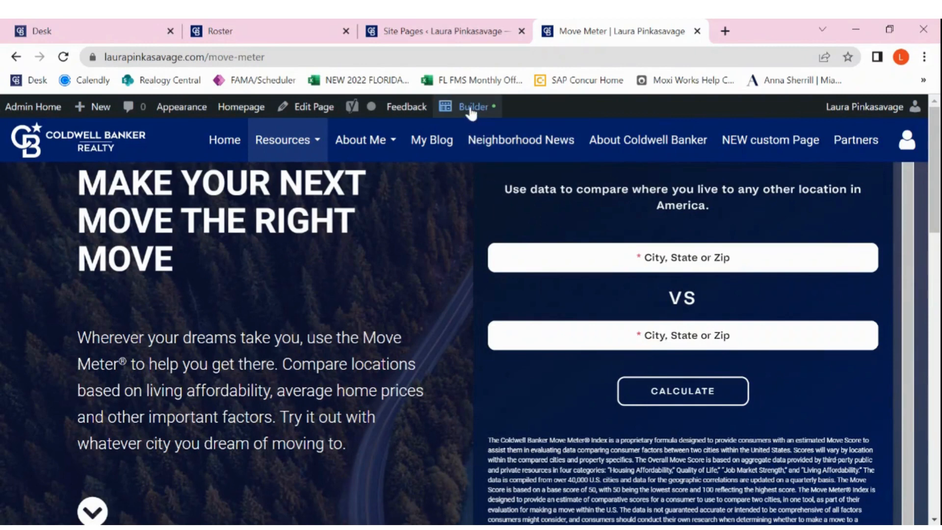
pyautogui.scroll(-4, 432, 309)
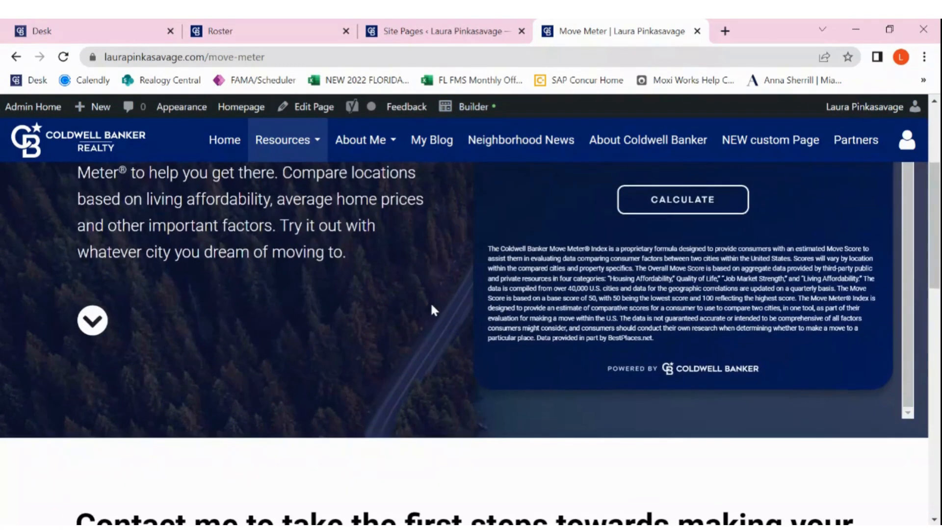
pyautogui.scroll(-3, 431, 309)
pyautogui.scroll(7, 431, 309)
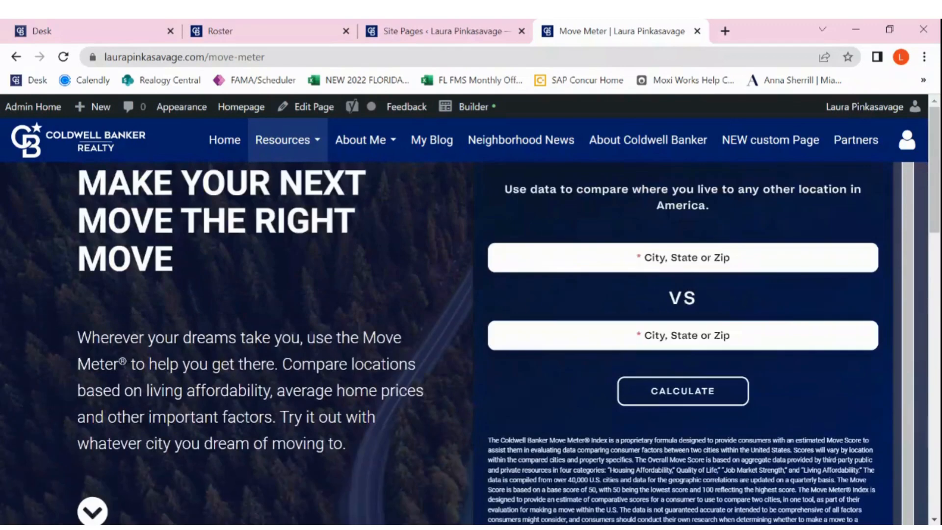